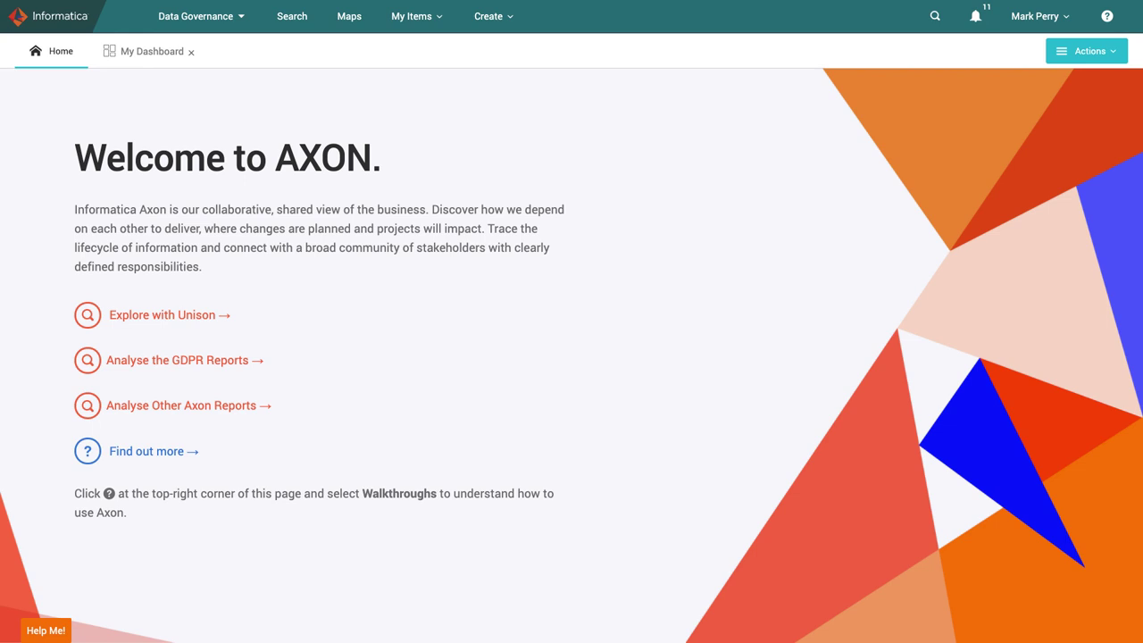
List my three owned data sets: Customer Insights, Party Analytics and Contract Analytics
{"action": "left_click", "coordinate": [145, 61]}
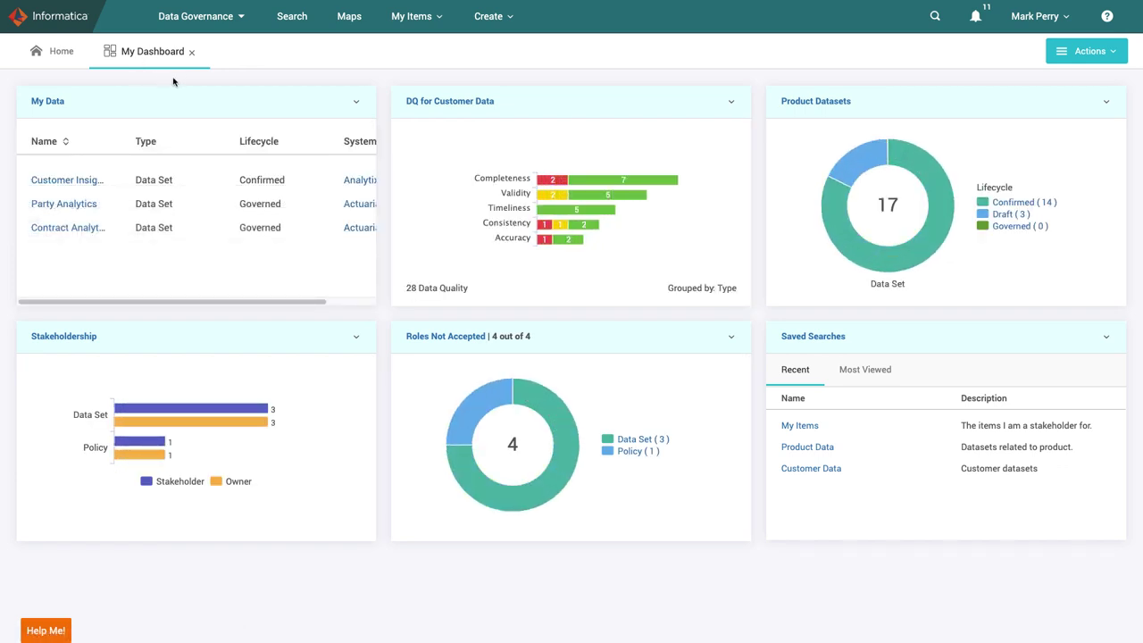
{"action": "left_click", "coordinate": [59, 108]}
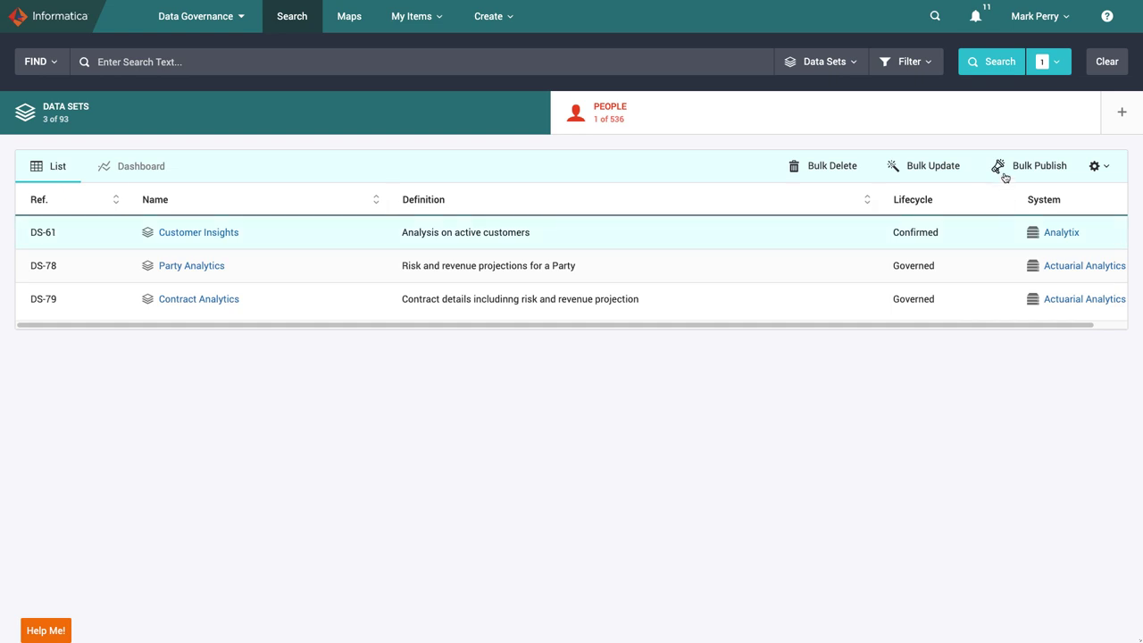
Set up a Bulk Publish of Customer Insights under Marketing Analytics with numbering prefix CI
{"action": "left_click", "coordinate": [1045, 171]}
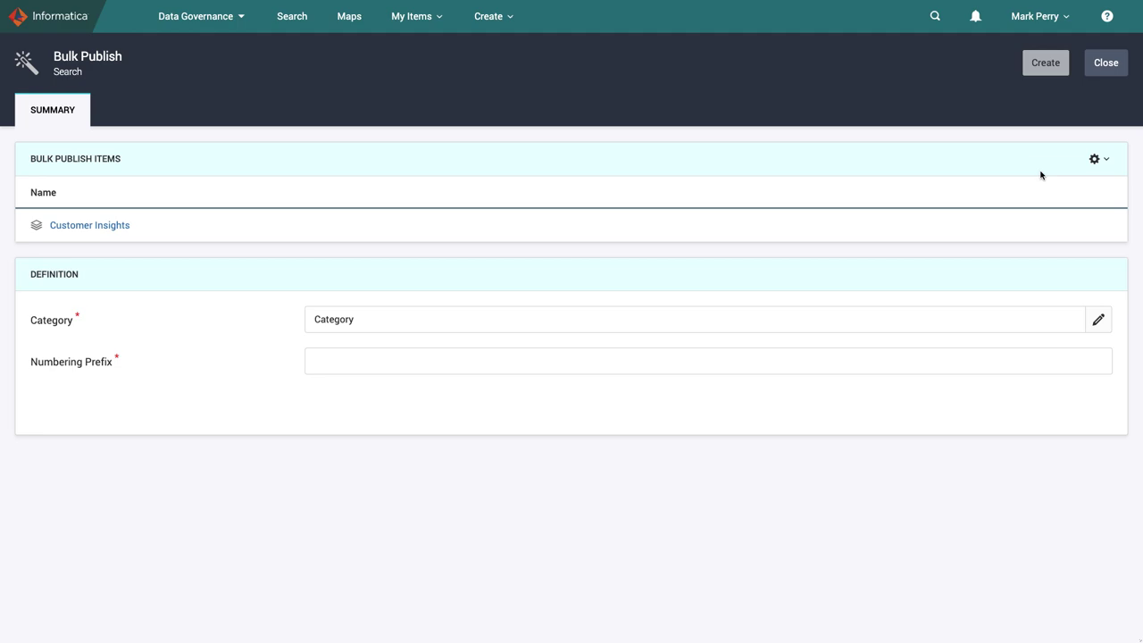
{"action": "left_click", "coordinate": [493, 321]}
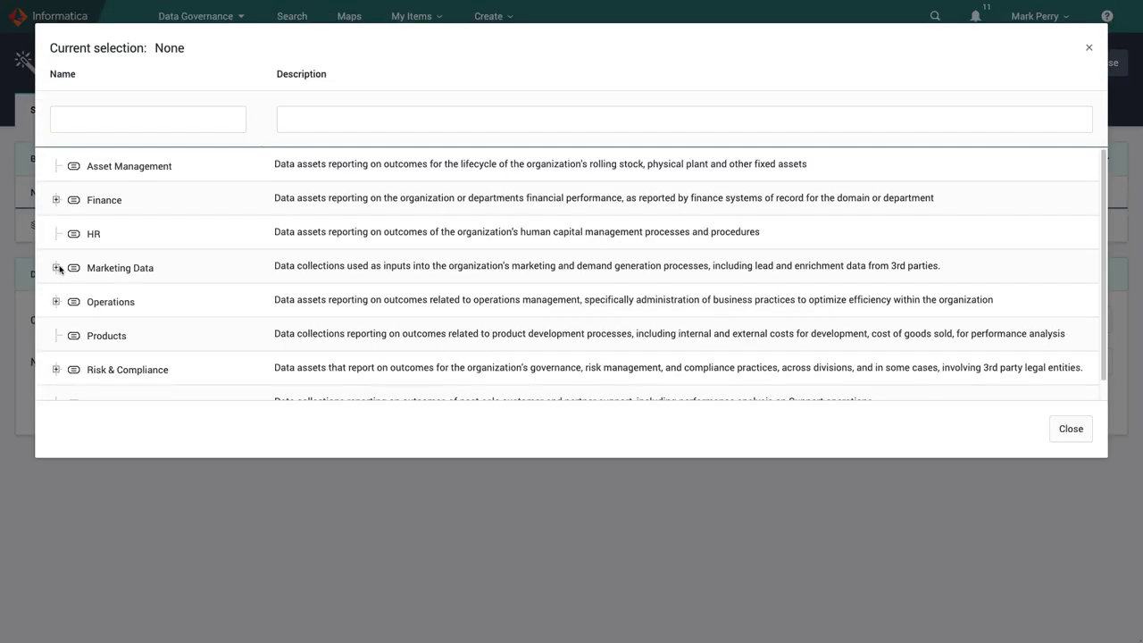
{"action": "left_click", "coordinate": [56, 267]}
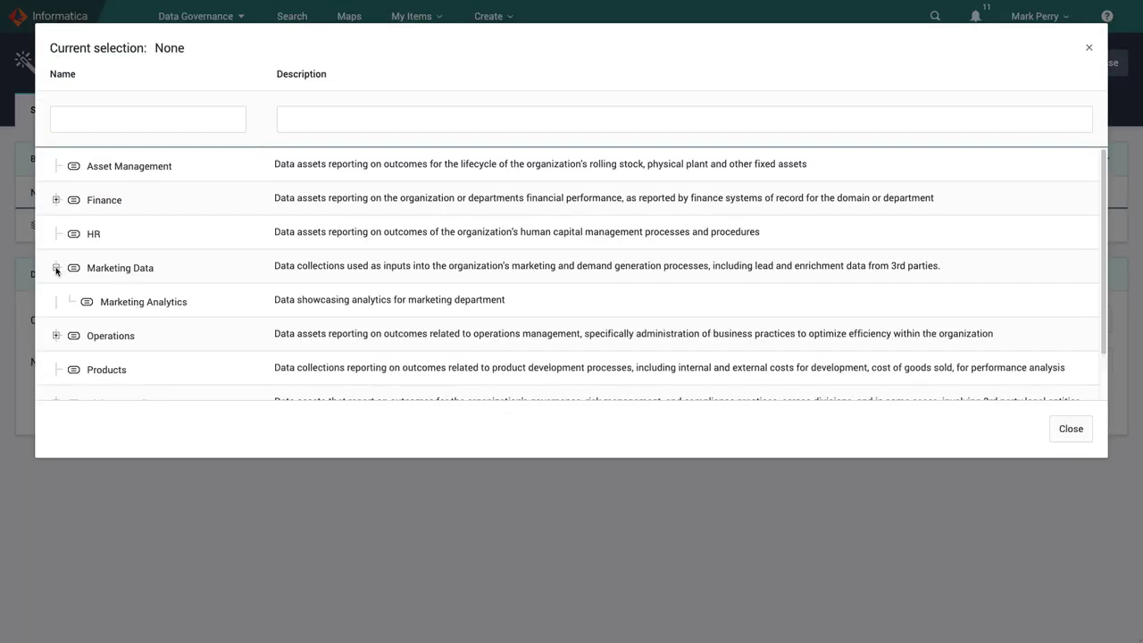
{"action": "left_click", "coordinate": [217, 303]}
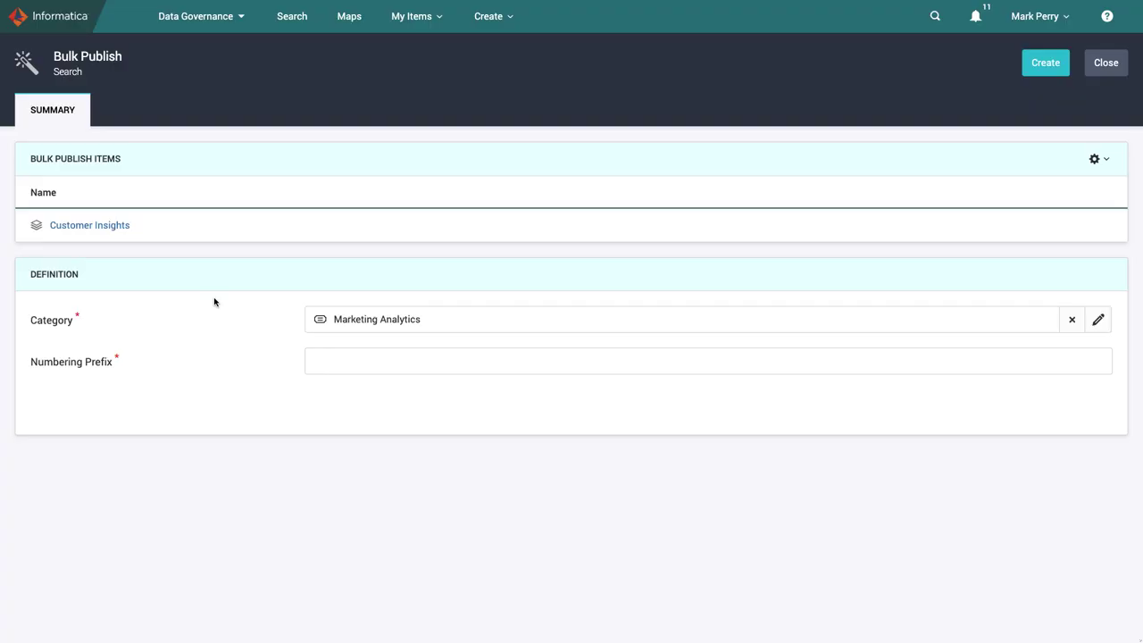
{"action": "left_click", "coordinate": [347, 356]}
{"action": "type", "text": "CI"}
Publish Customer Insights, then browse the Data Marketplace's Marketing Data > Marketing Analytics category
{"action": "left_click", "coordinate": [1046, 69]}
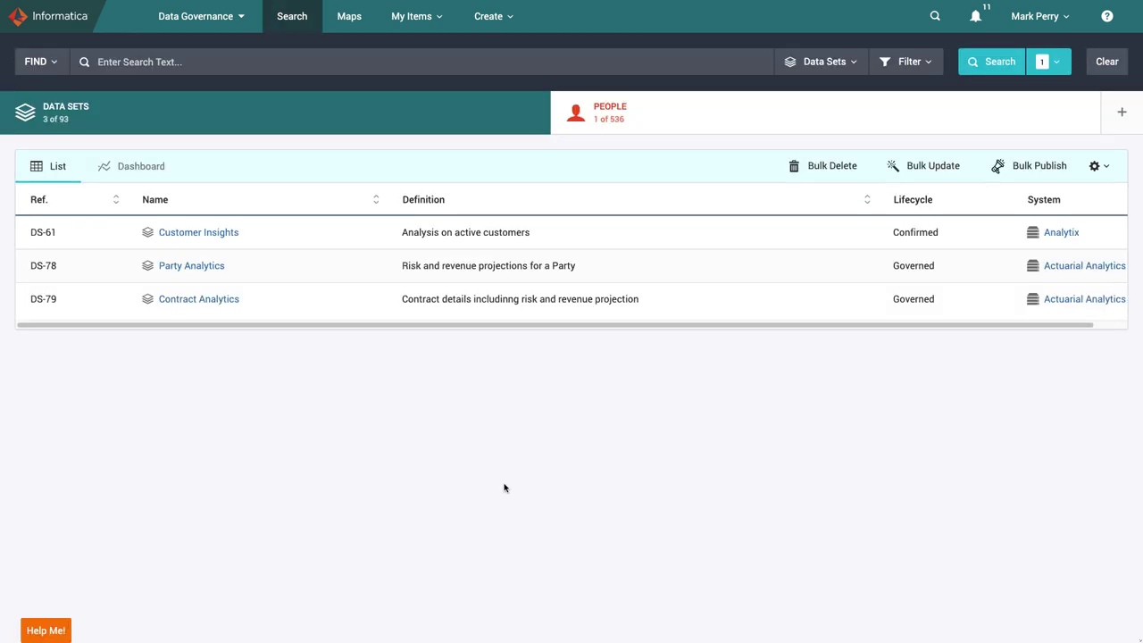
{"action": "left_click", "coordinate": [240, 22]}
{"action": "left_click", "coordinate": [227, 80]}
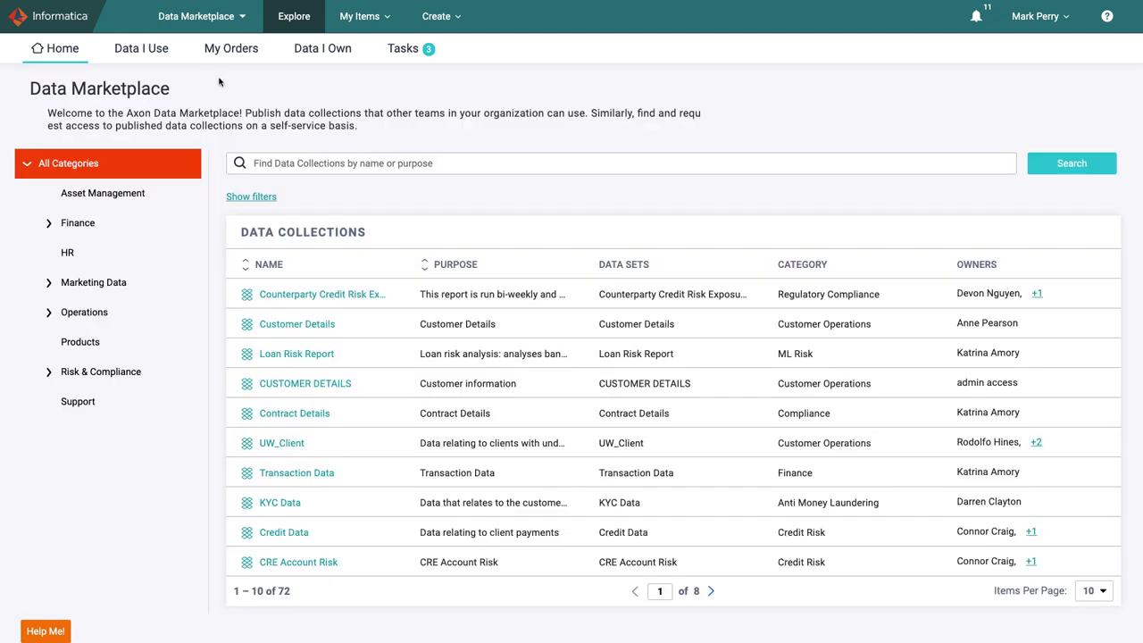
{"action": "left_click", "coordinate": [49, 284]}
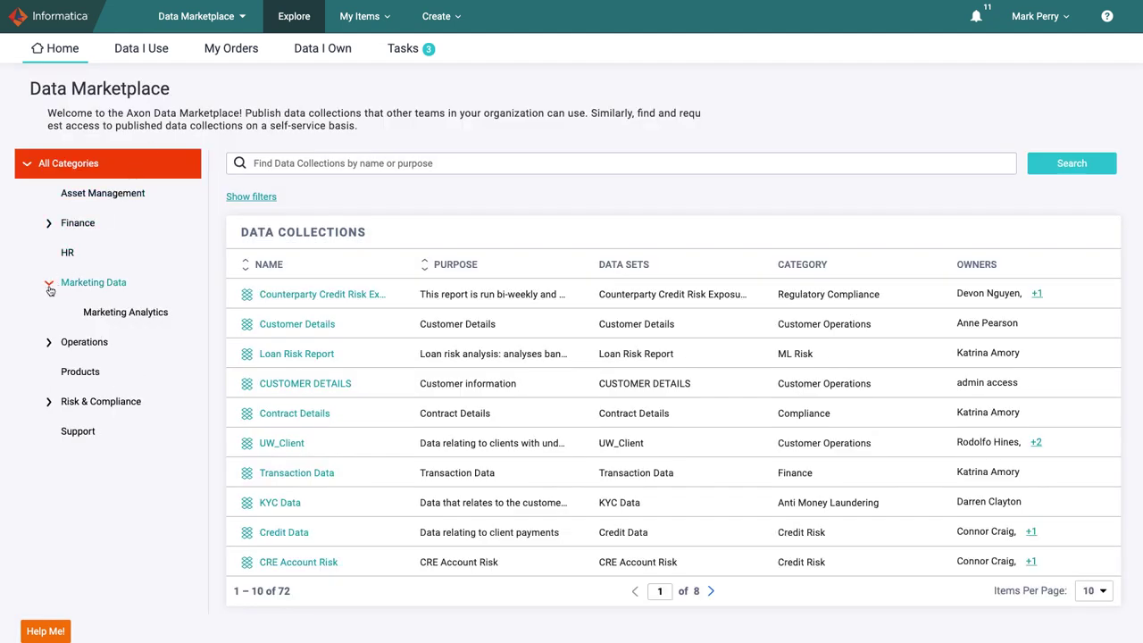
{"action": "left_click", "coordinate": [162, 312]}
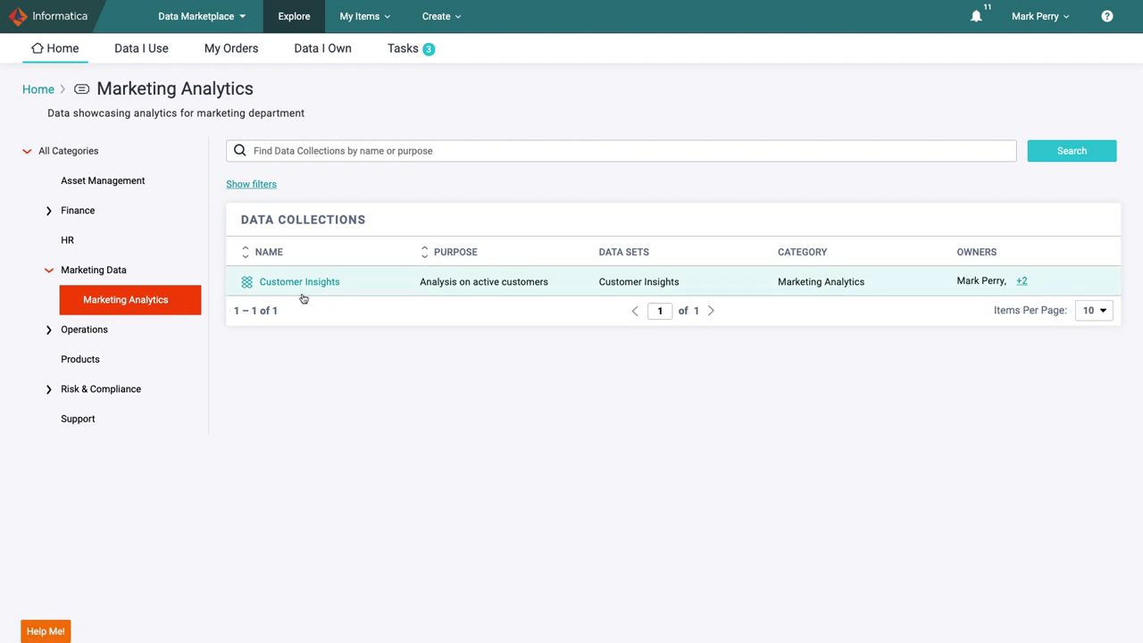
Open Customer Insights, view its quality breakdown, and list its six attributes' quality scores
{"action": "left_click", "coordinate": [330, 282]}
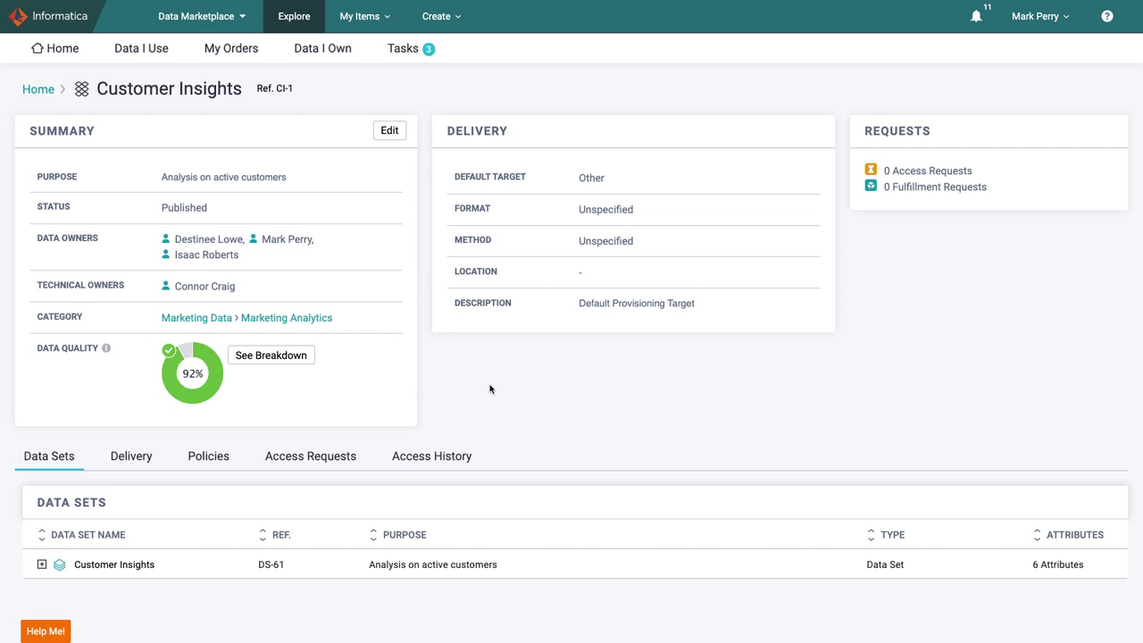
{"action": "left_click", "coordinate": [301, 359]}
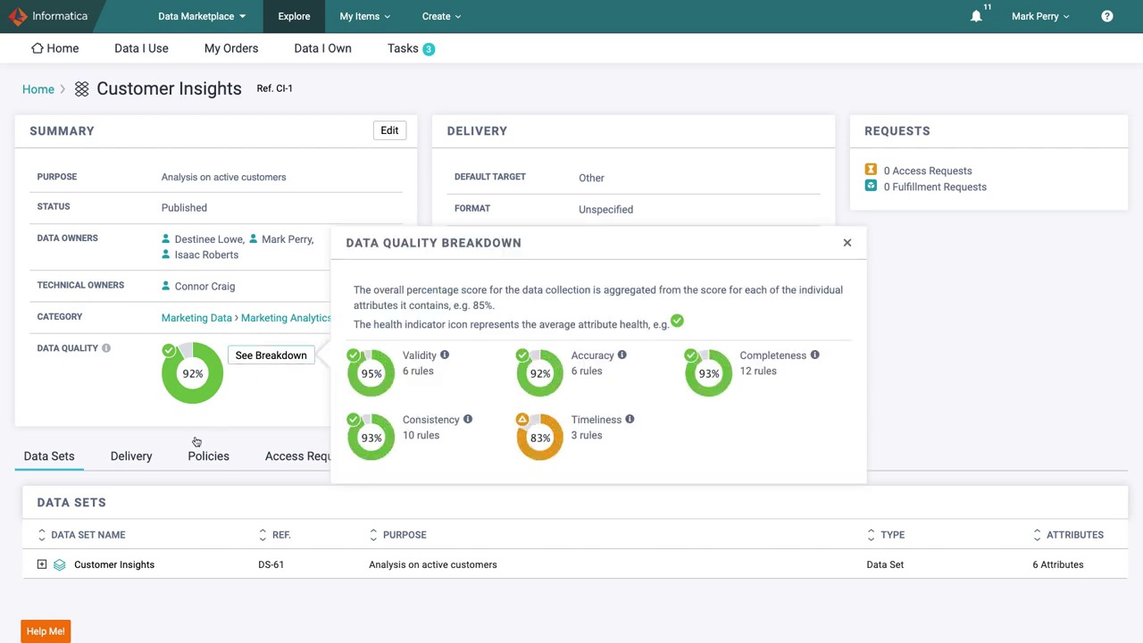
{"action": "left_click", "coordinate": [41, 564]}
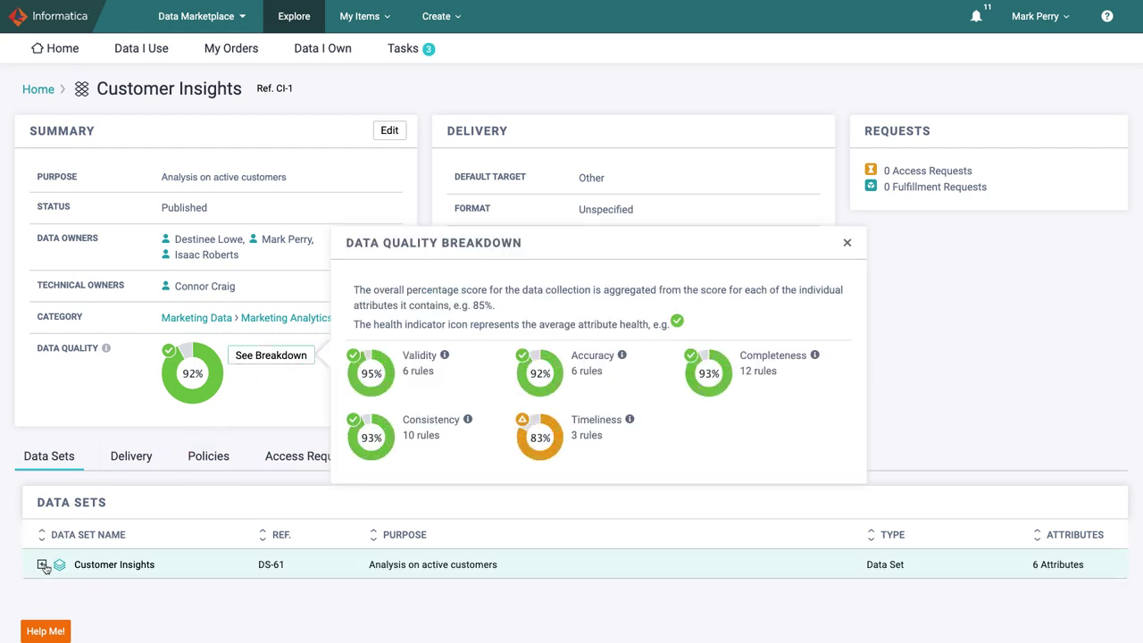
{"action": "left_click", "coordinate": [928, 429]}
{"action": "scroll", "coordinate": [926, 441], "scroll_direction": "down", "scroll_amount": 2}
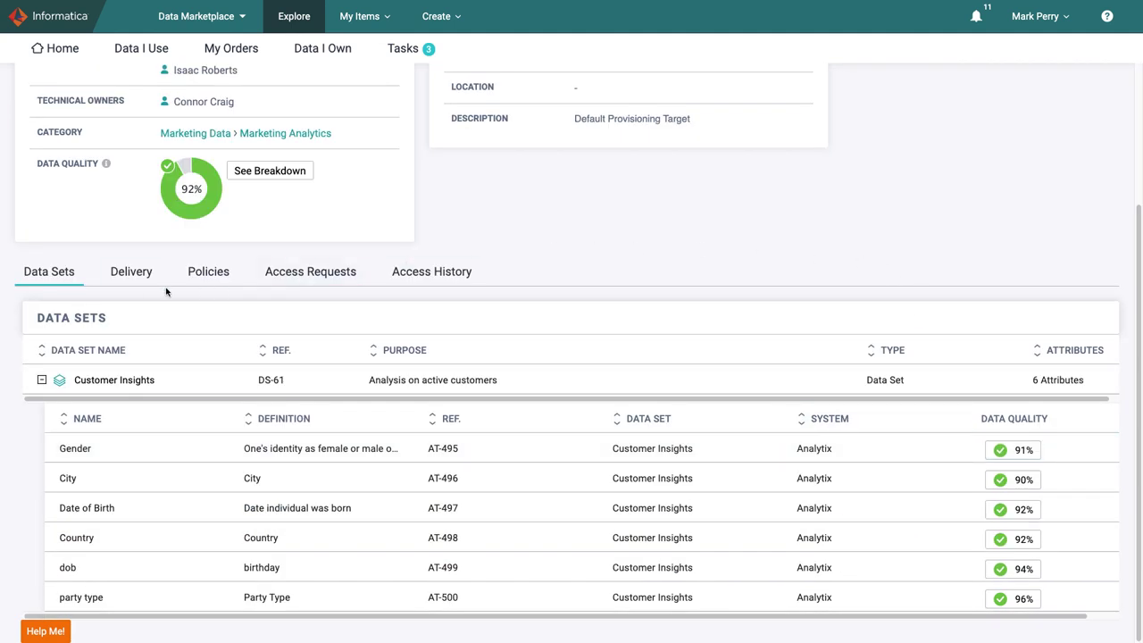
Add an Active EDC-Provisioned Cloud Data Lake delivery (XML over HTTPS) and make it the default
{"action": "left_click", "coordinate": [131, 272]}
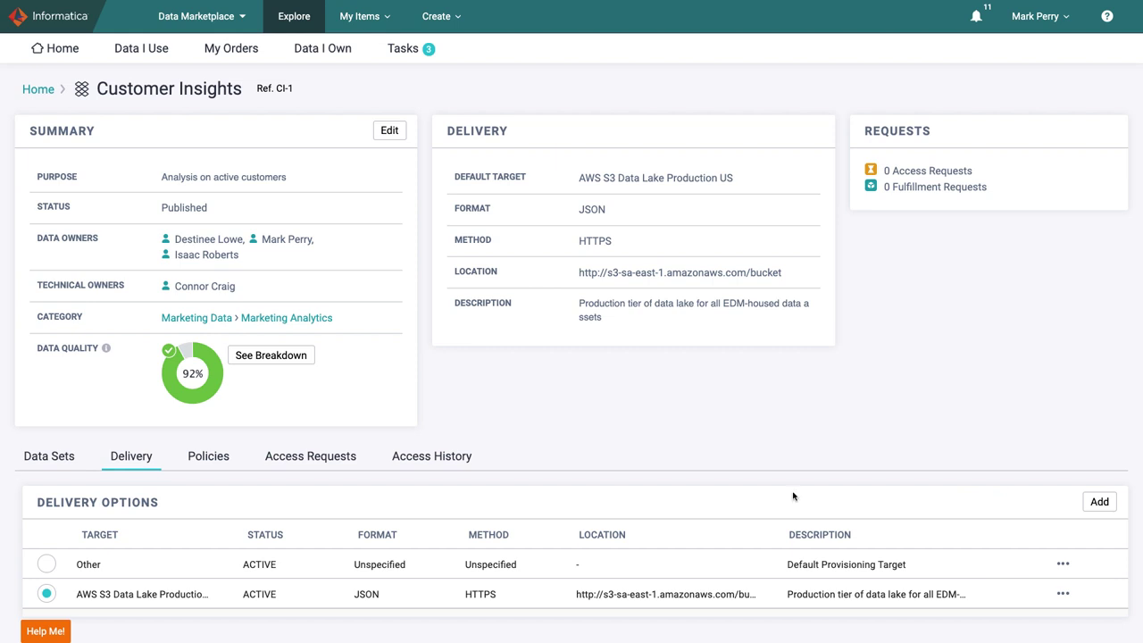
{"action": "left_click", "coordinate": [1099, 502]}
{"action": "left_click", "coordinate": [652, 184]}
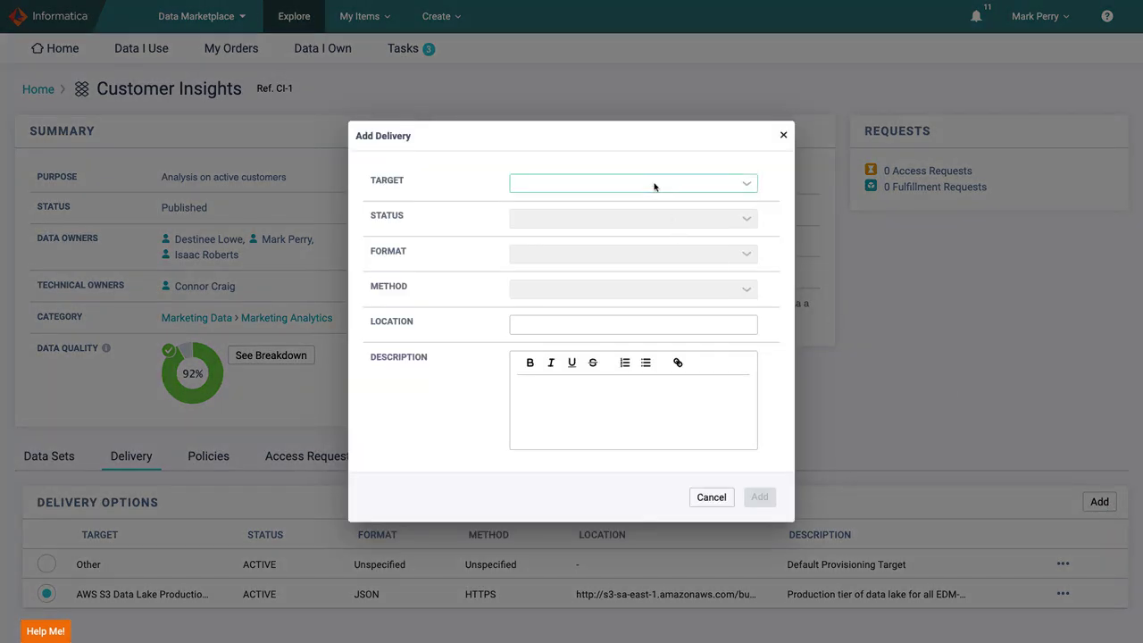
{"action": "left_click", "coordinate": [652, 272]}
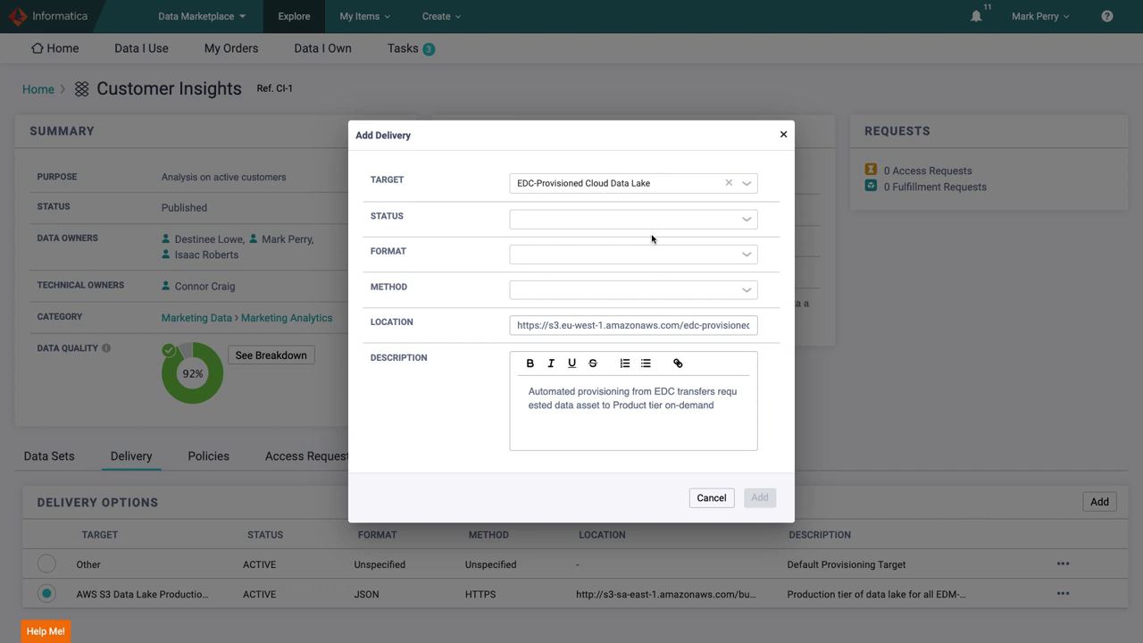
{"action": "left_click", "coordinate": [652, 221]}
{"action": "left_click", "coordinate": [658, 253]}
{"action": "left_click", "coordinate": [652, 257]}
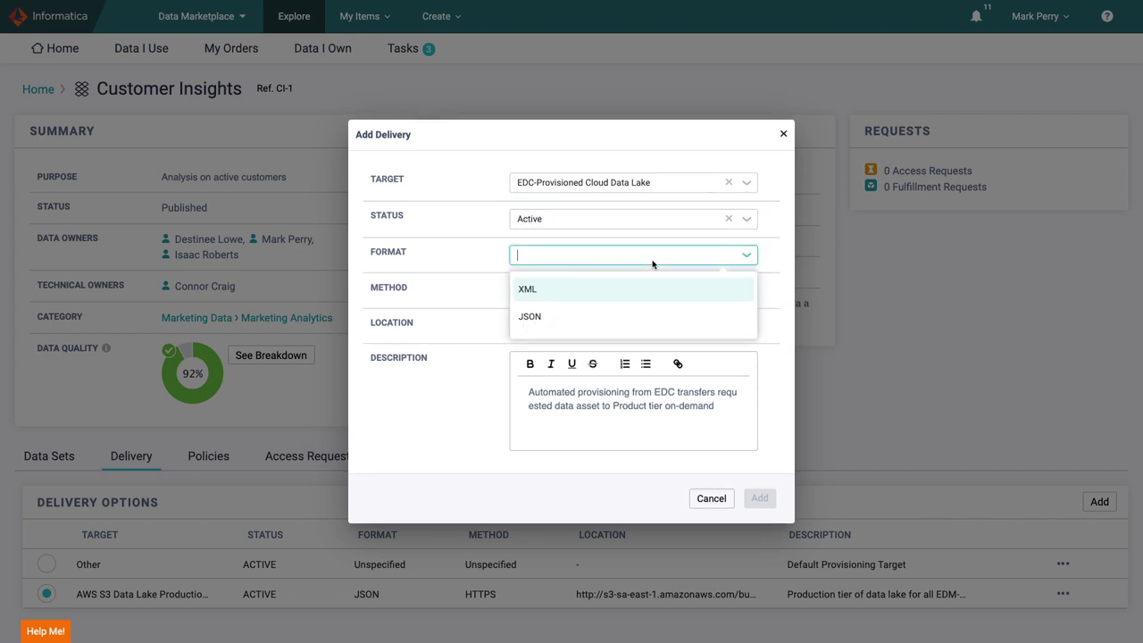
{"action": "left_click", "coordinate": [648, 289]}
{"action": "left_click", "coordinate": [654, 292]}
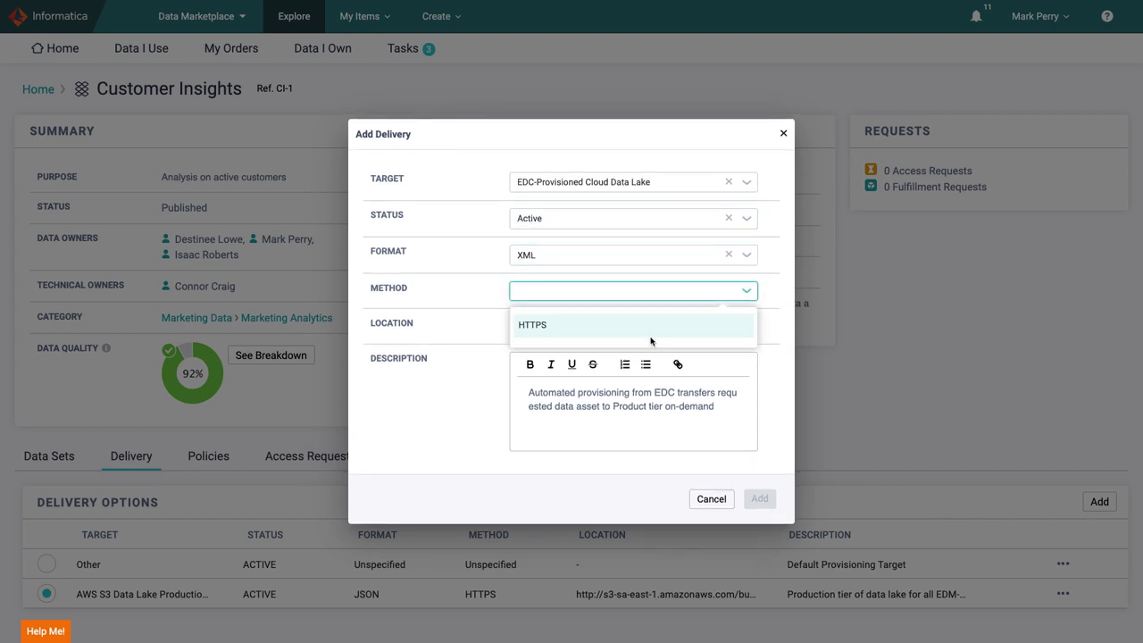
{"action": "left_click", "coordinate": [651, 326]}
{"action": "left_click", "coordinate": [759, 499]}
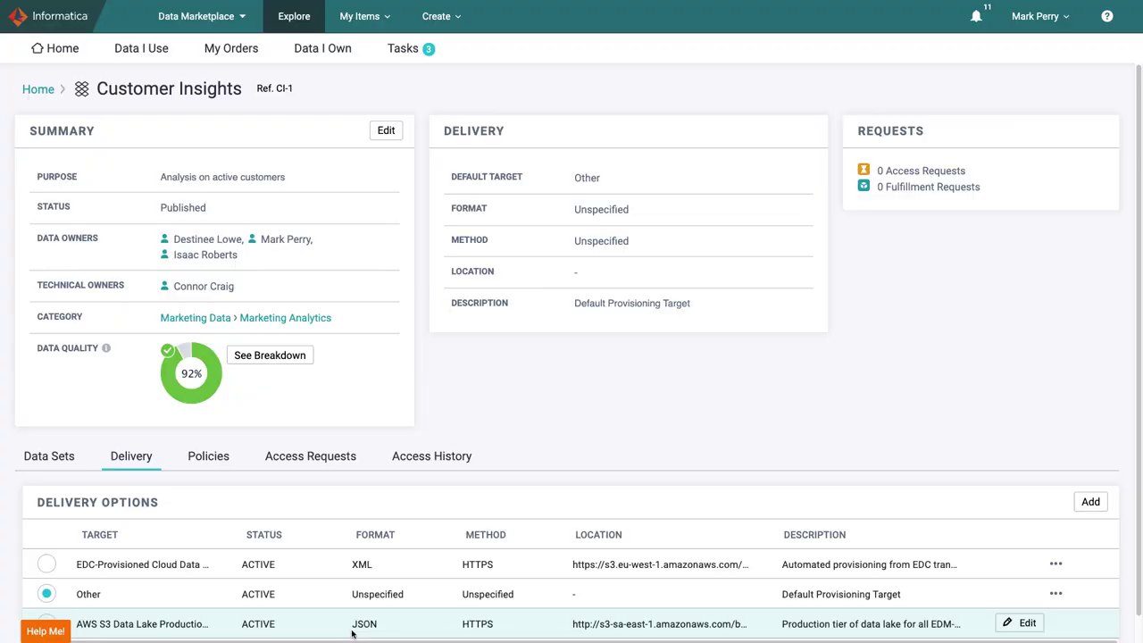
{"action": "left_click", "coordinate": [47, 564]}
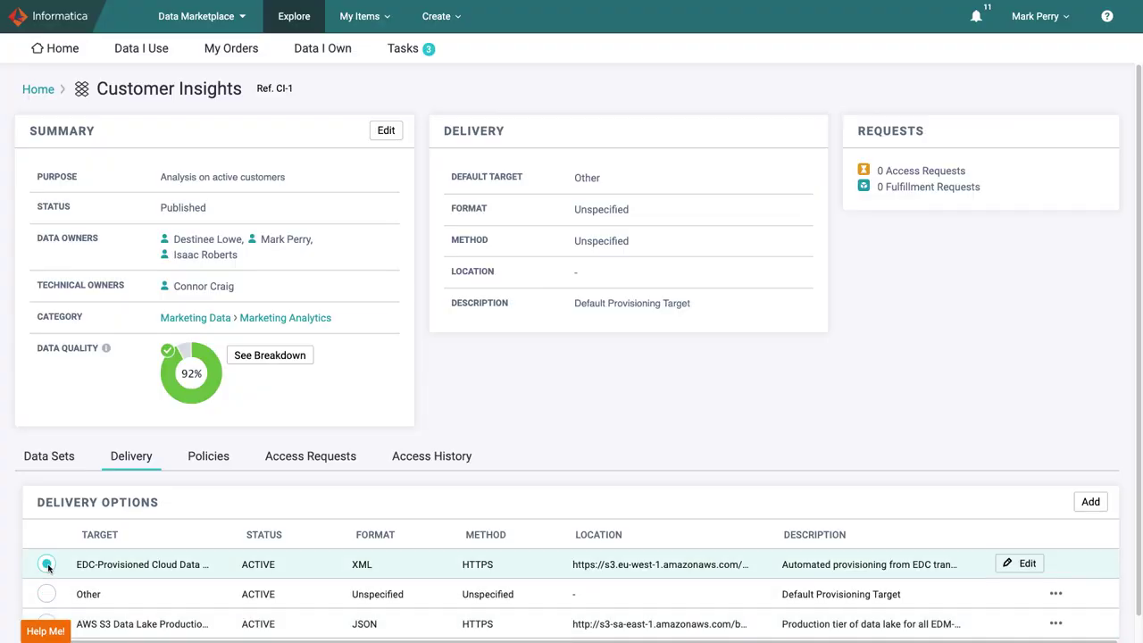
View the attached policies: Processing based on Consent, GDPR Policy and Data Anonymization for Analytics
{"action": "left_click", "coordinate": [220, 462]}
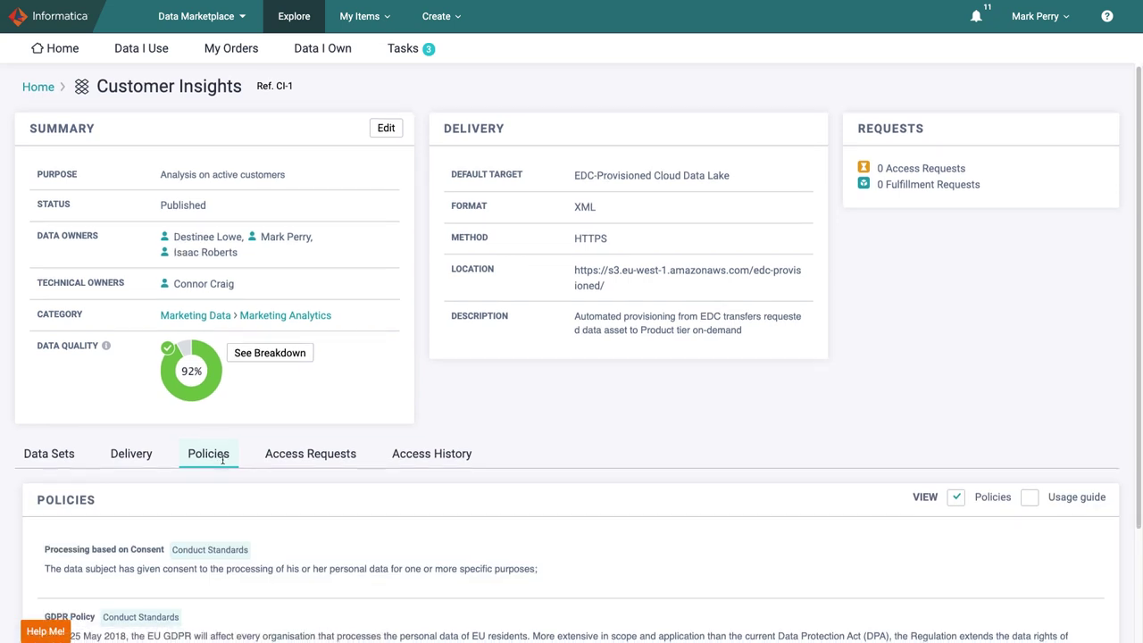
{"action": "scroll", "coordinate": [222, 462], "scroll_direction": "down", "scroll_amount": 2}
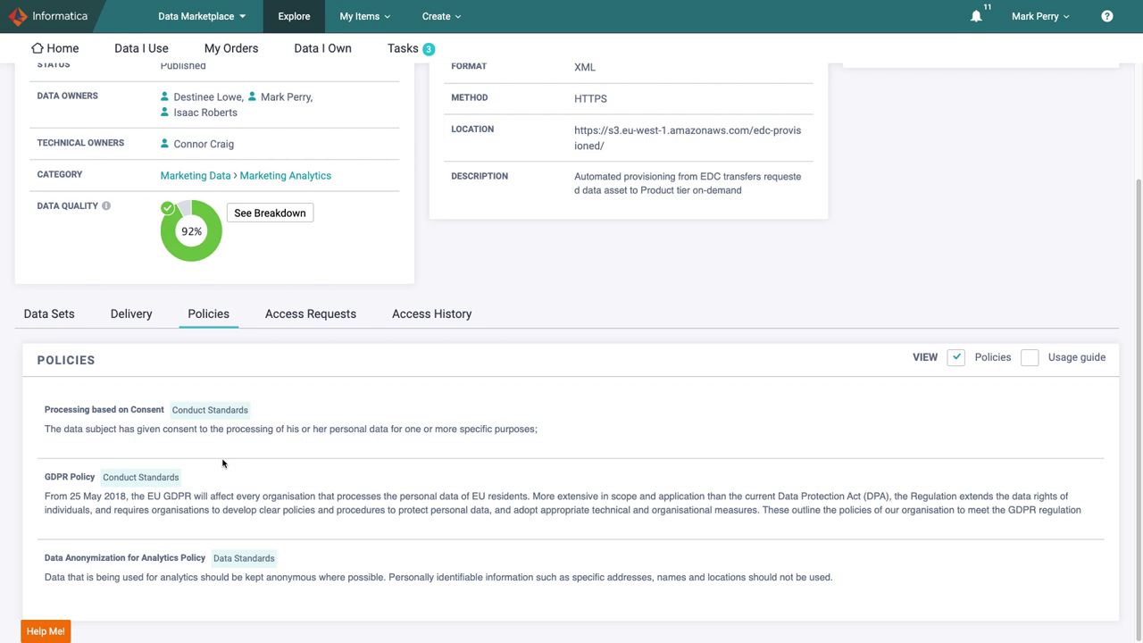
Review the Access History of owned data, opening then cancelling a revoke for Contract Analytics
{"action": "left_click", "coordinate": [345, 50]}
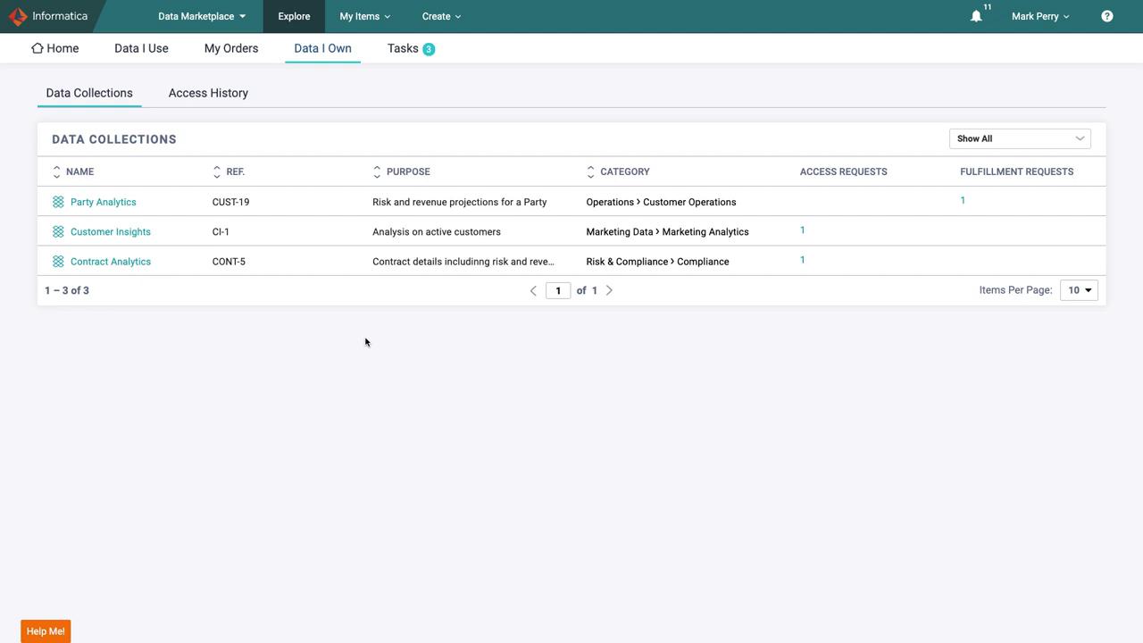
{"action": "left_click", "coordinate": [198, 102]}
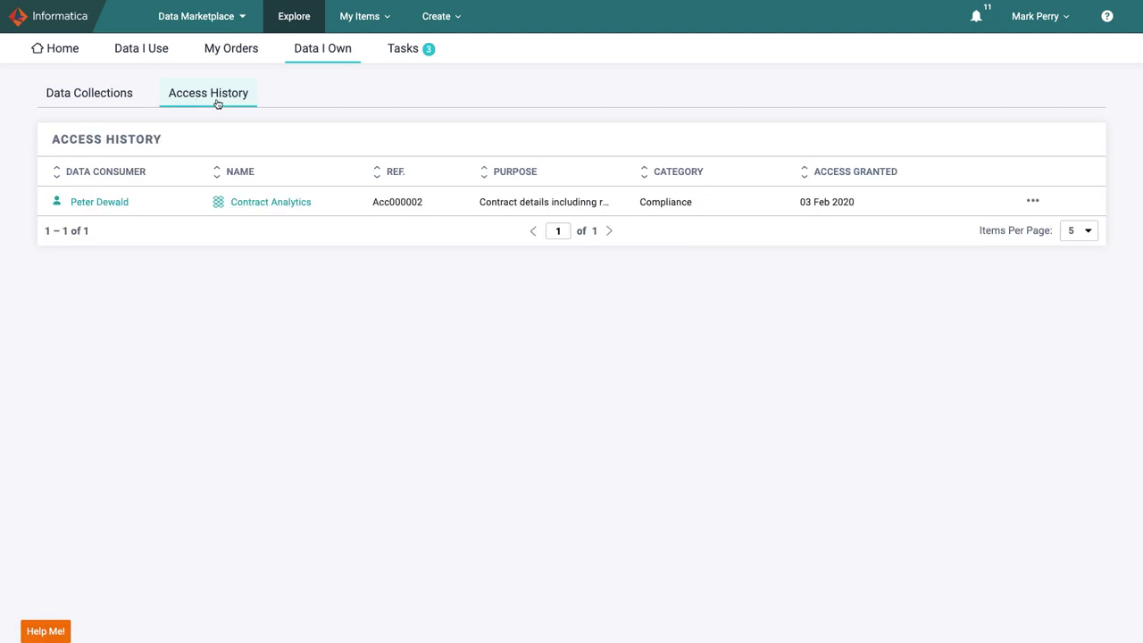
{"action": "mouse_move", "coordinate": [746, 200]}
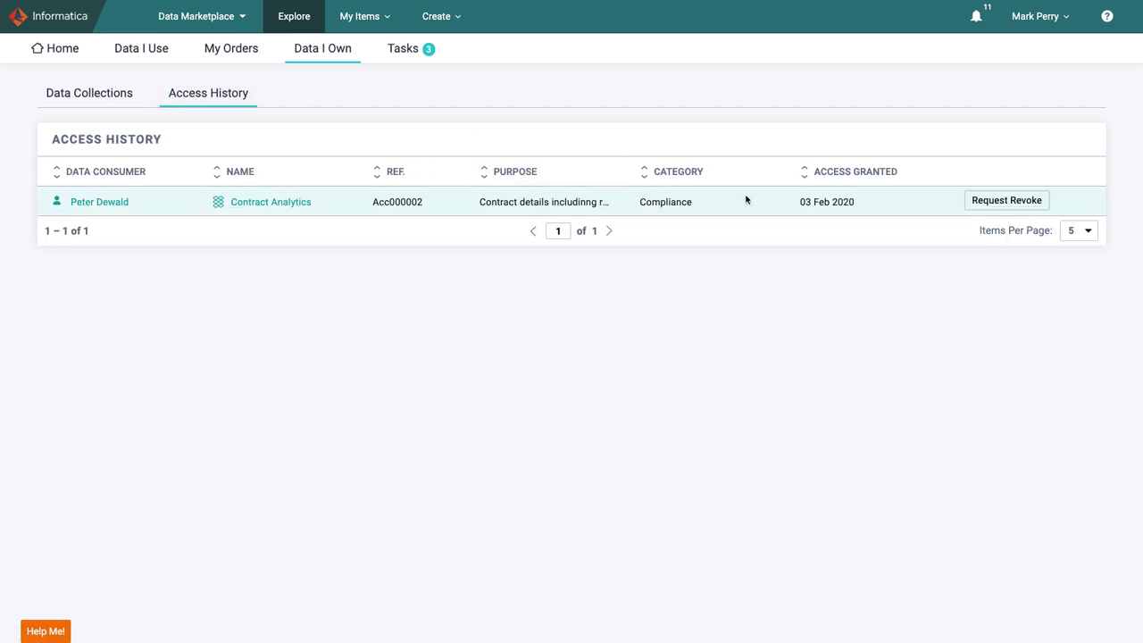
{"action": "left_click", "coordinate": [987, 199]}
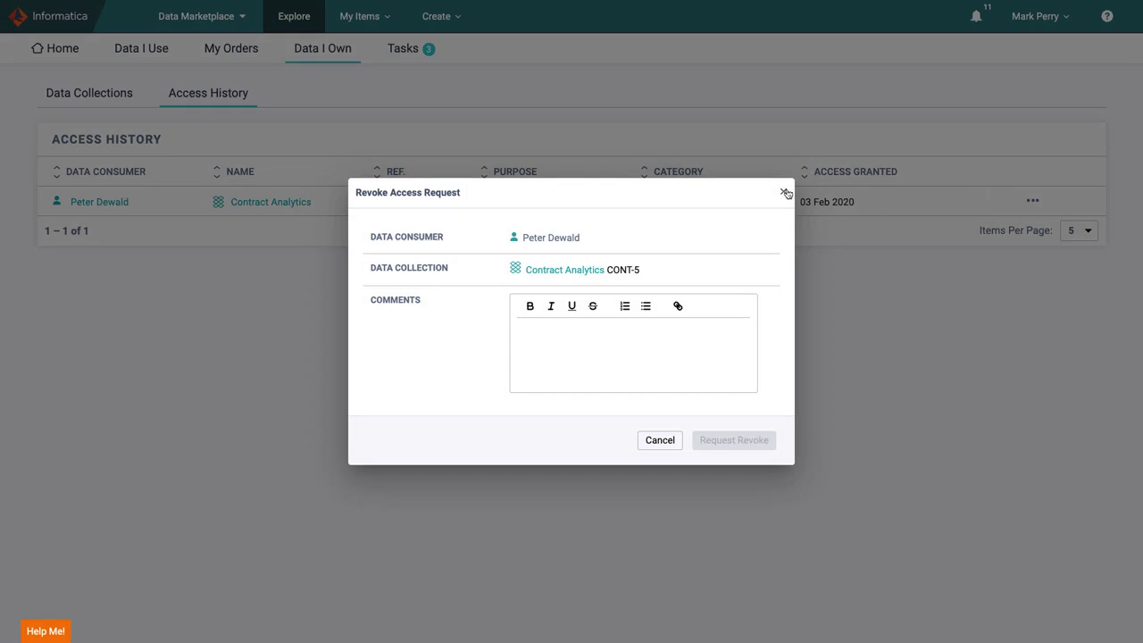
{"action": "left_click", "coordinate": [783, 192]}
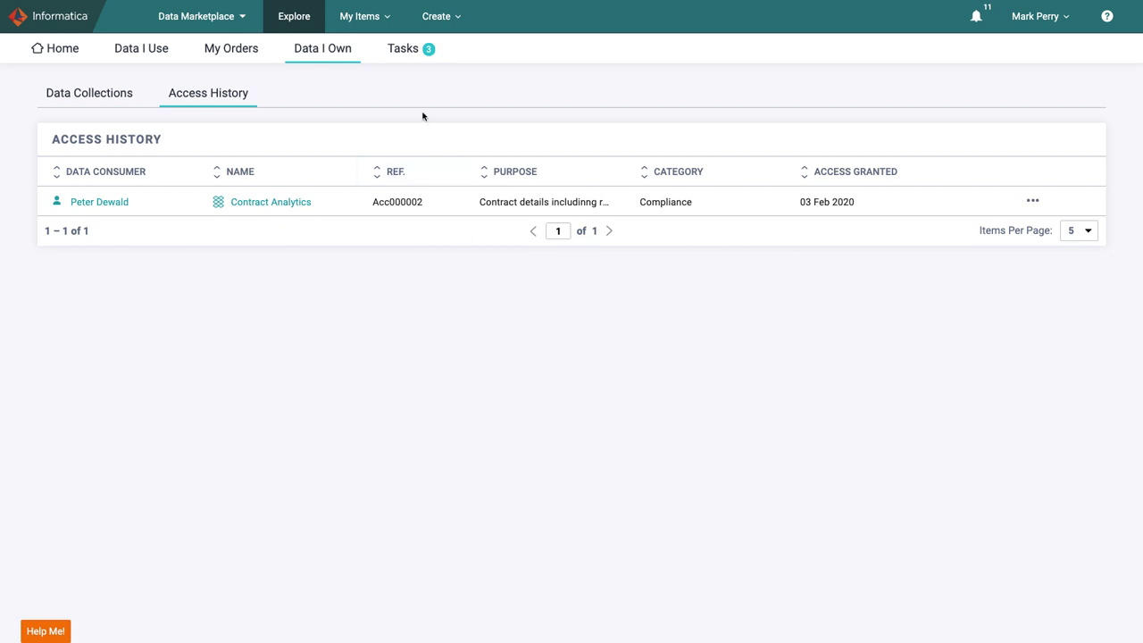
Check the Tasks fulfillment queue, then open the pending Contract Analytics request from Requests
{"action": "left_click", "coordinate": [412, 47]}
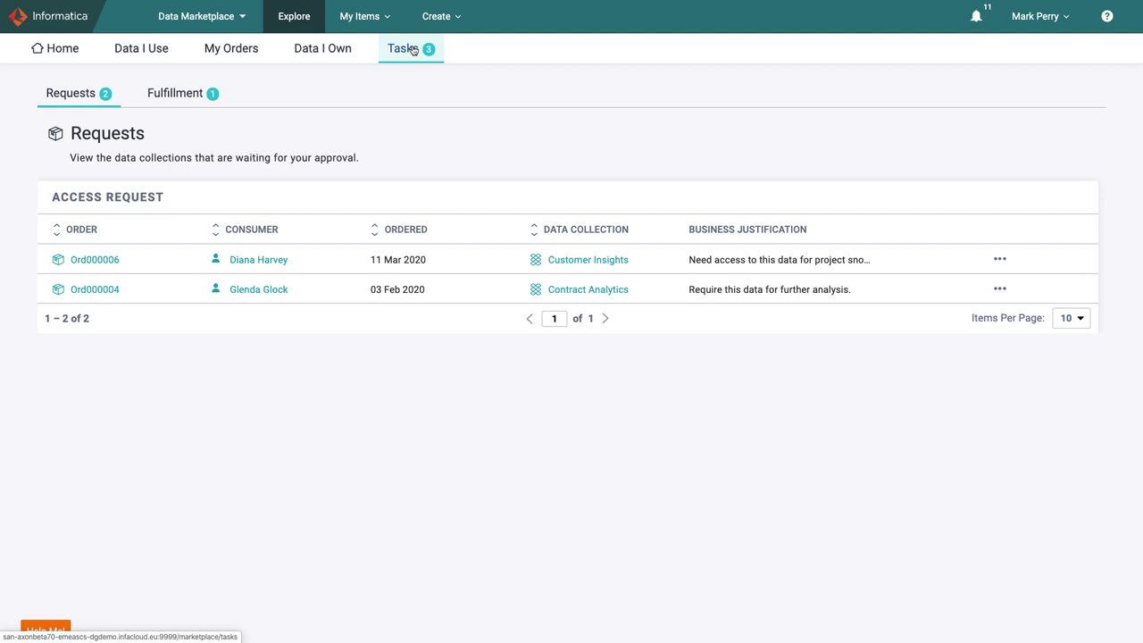
{"action": "left_click", "coordinate": [196, 97]}
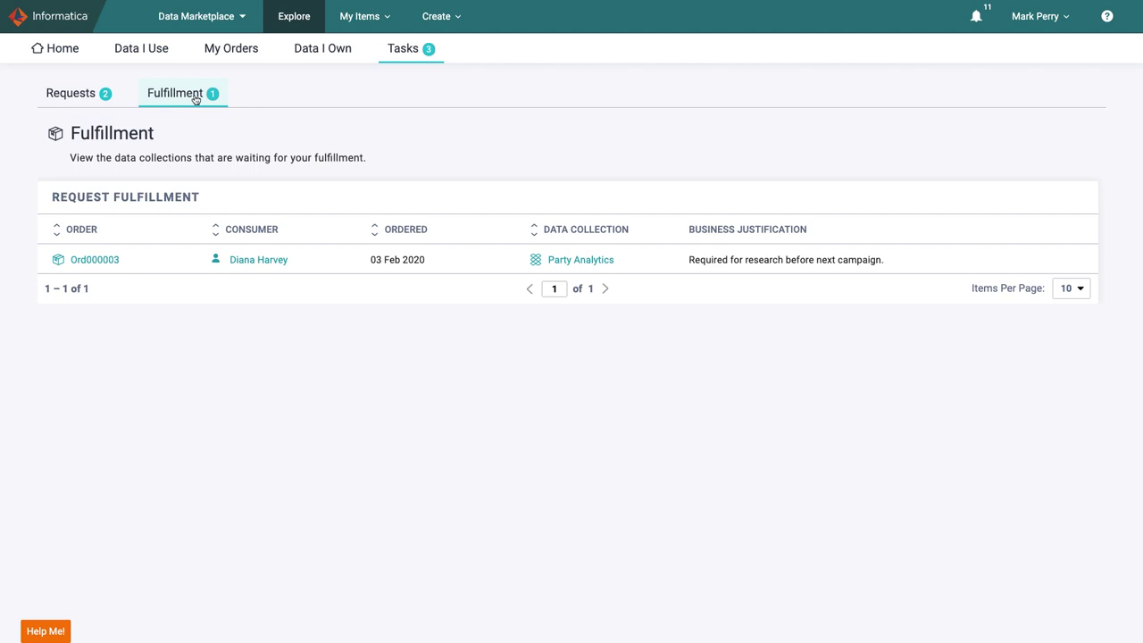
{"action": "left_click", "coordinate": [70, 93]}
{"action": "left_click", "coordinate": [107, 289]}
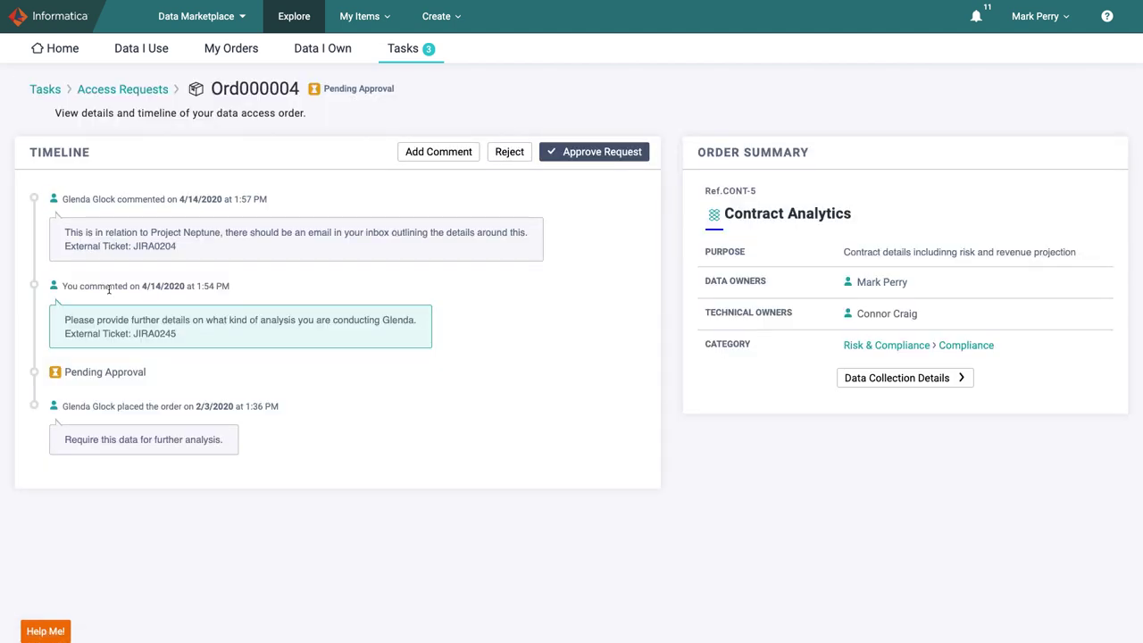
Begin approving the Contract Analytics request with the comment 'Received and granted.'
{"action": "left_click", "coordinate": [607, 157]}
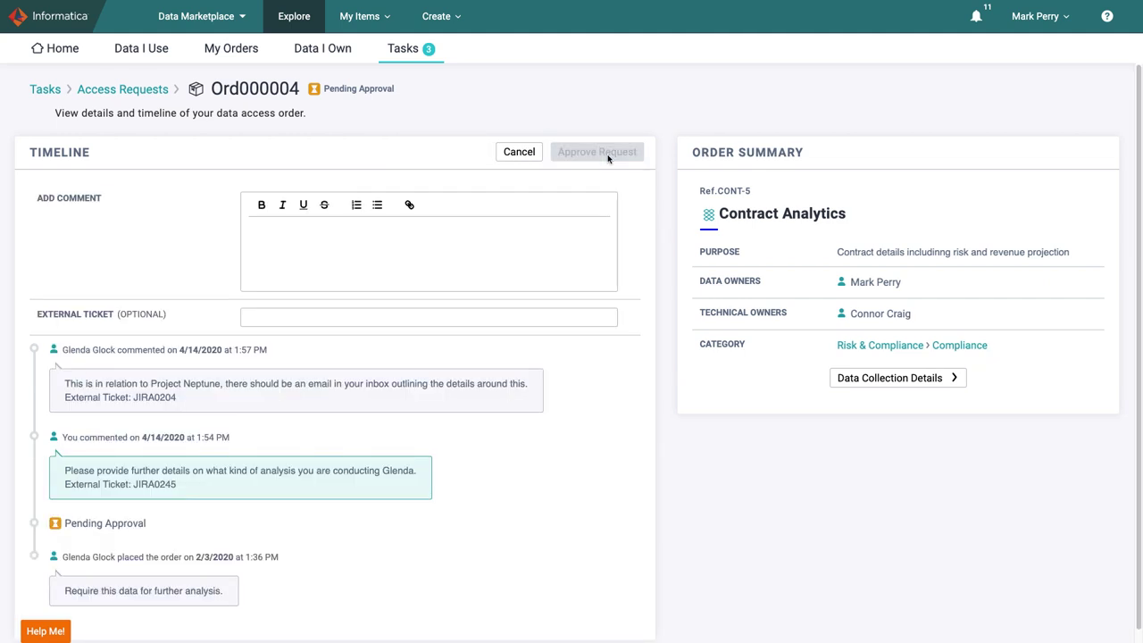
{"action": "left_click", "coordinate": [541, 212]}
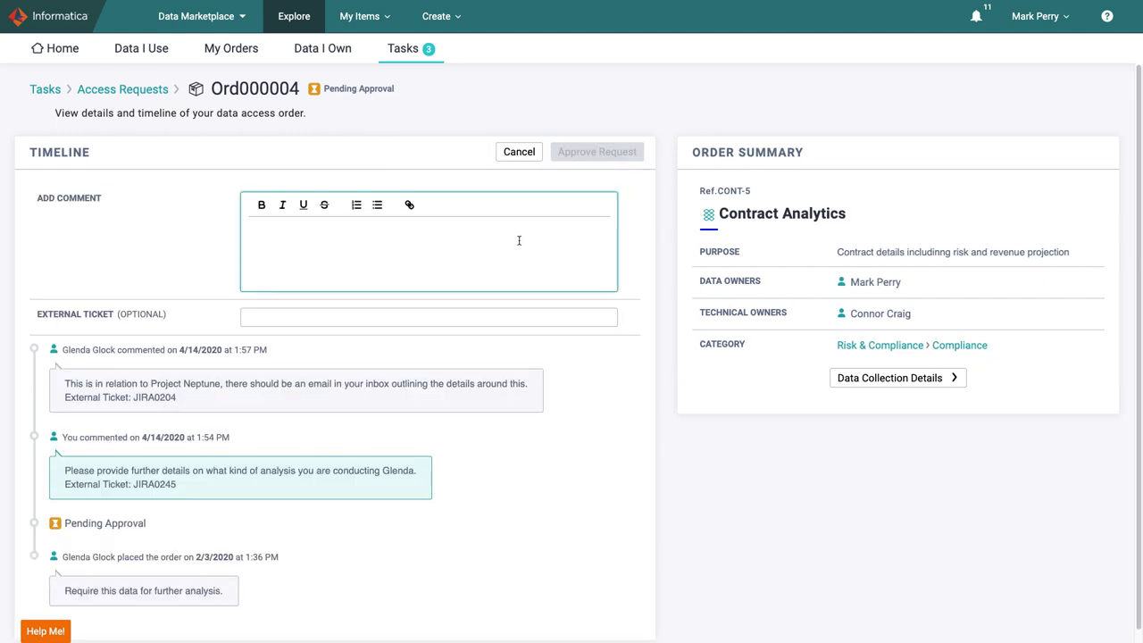
{"action": "type", "text": "Received adn"}
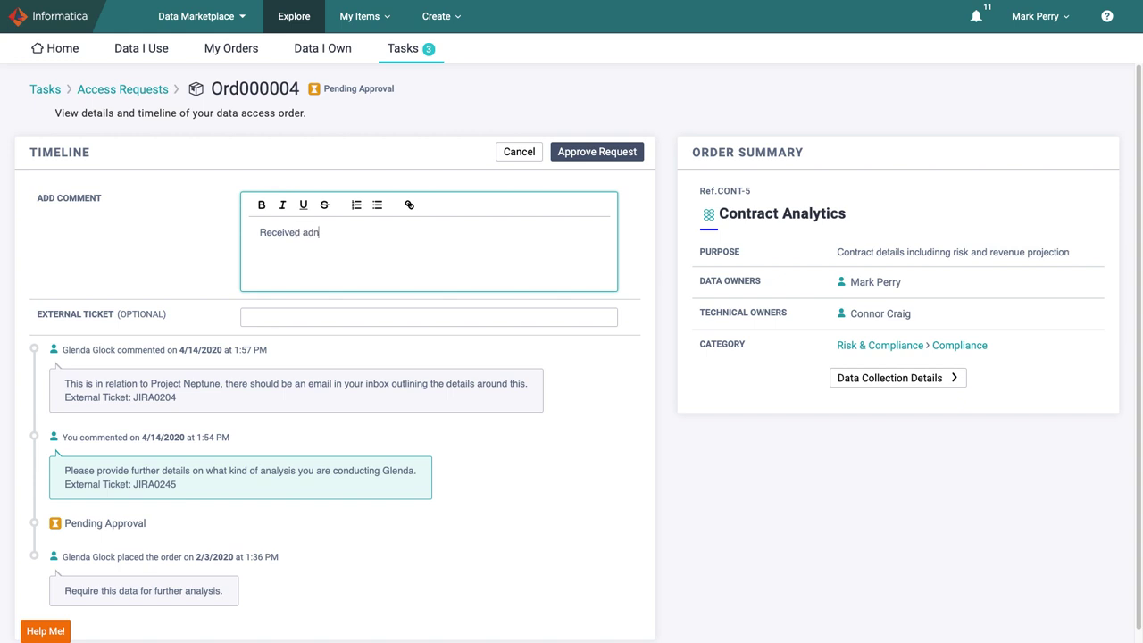
{"action": "key", "text": "BackSpace"}
{"action": "key", "text": "BackSpace"}
{"action": "type", "text": "nd granted."}
Submit the approval and search the Marketplace for 'customer' collections
{"action": "left_click", "coordinate": [604, 152]}
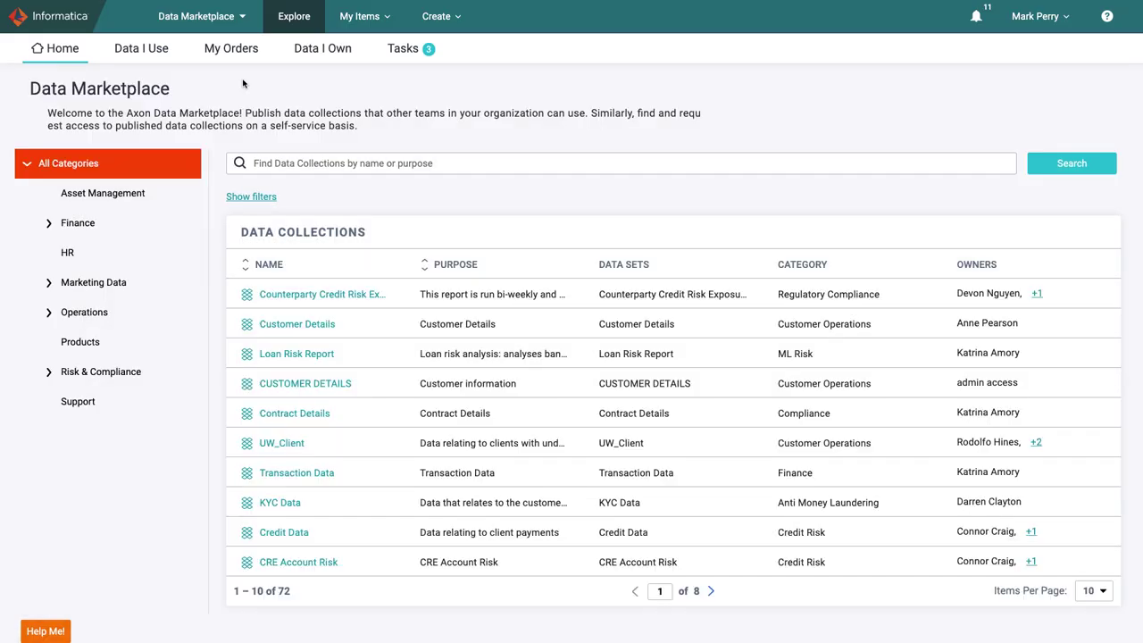
{"action": "left_click", "coordinate": [285, 161]}
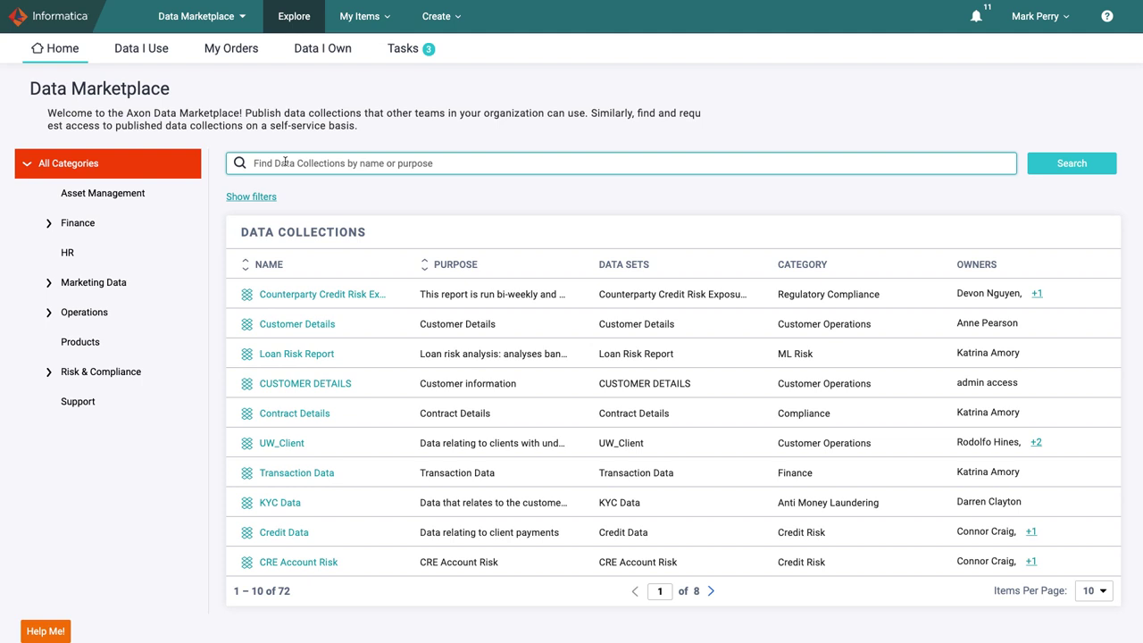
{"action": "type", "text": "customer"}
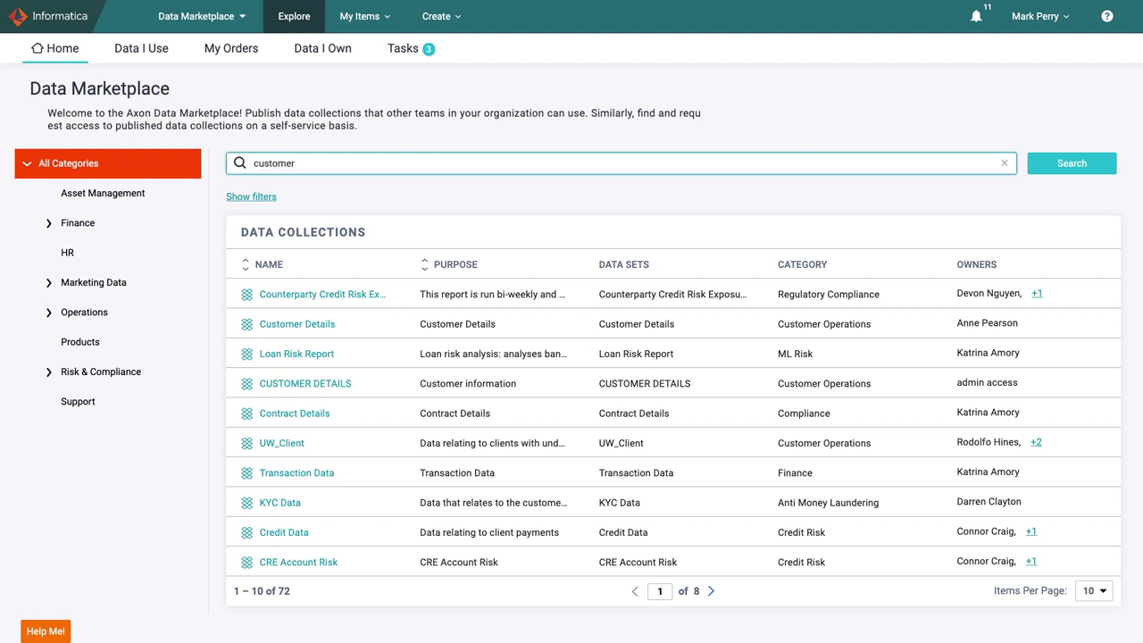
{"action": "key", "text": "Return"}
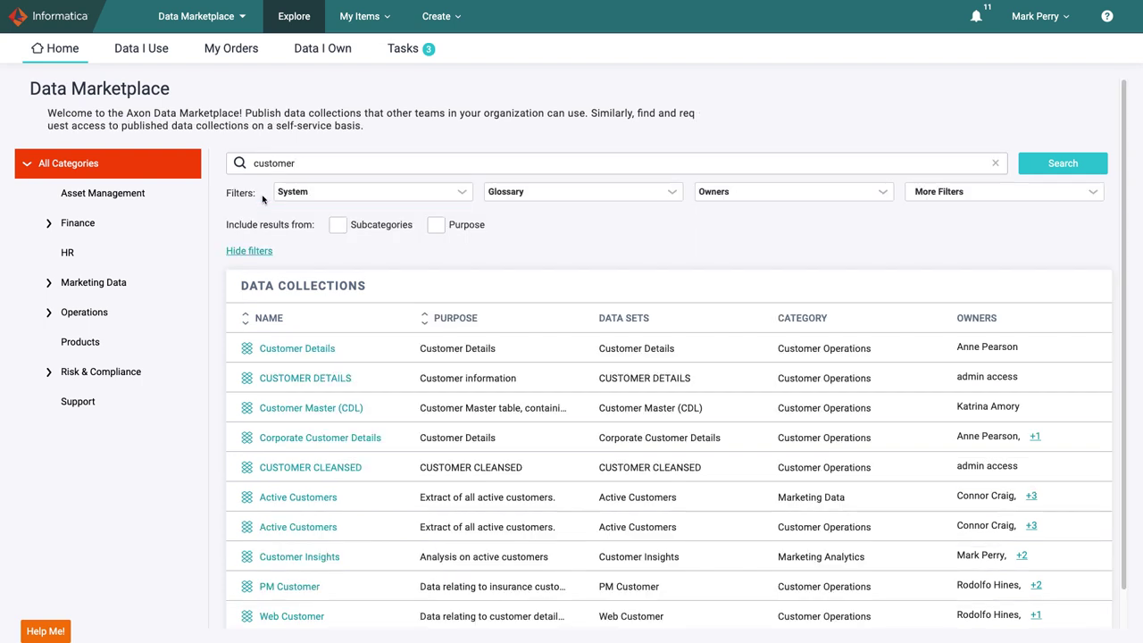
Filter the 'customer' results to a single owner, found by surname
{"action": "left_click", "coordinate": [752, 194]}
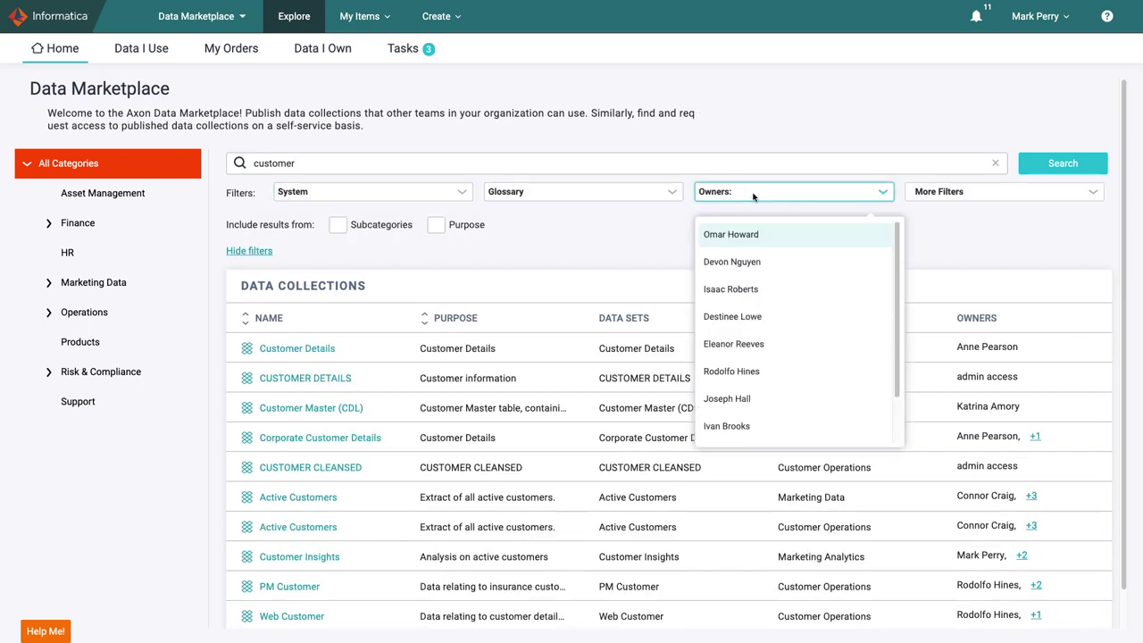
{"action": "type", "text": "amory"}
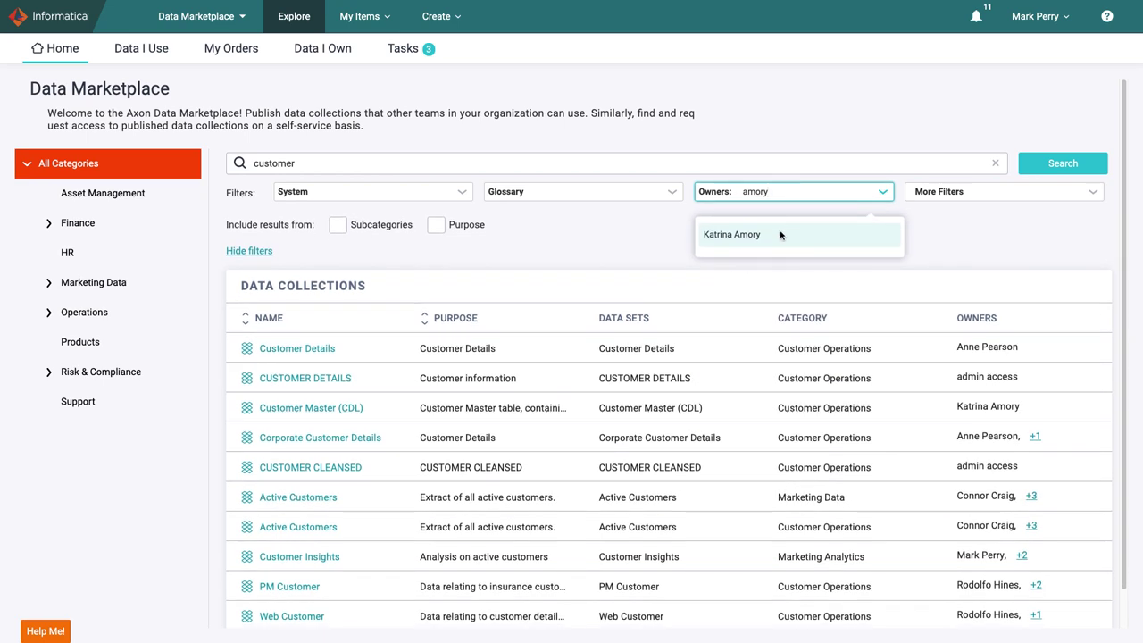
{"action": "left_click", "coordinate": [780, 235]}
{"action": "left_click", "coordinate": [1082, 164]}
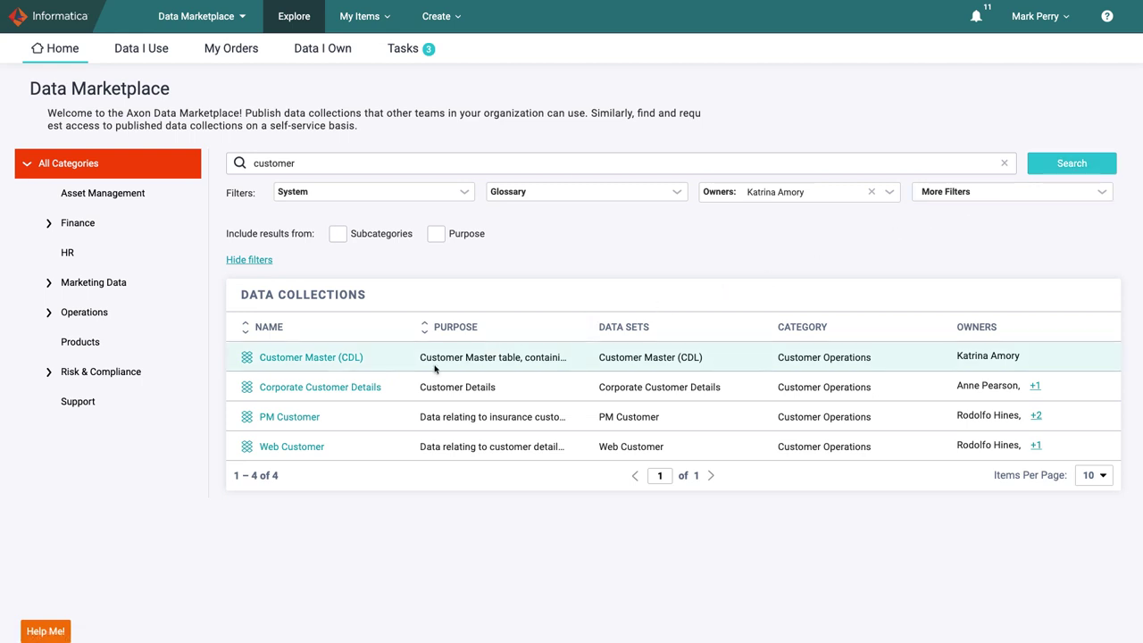
{"action": "left_click", "coordinate": [311, 358]}
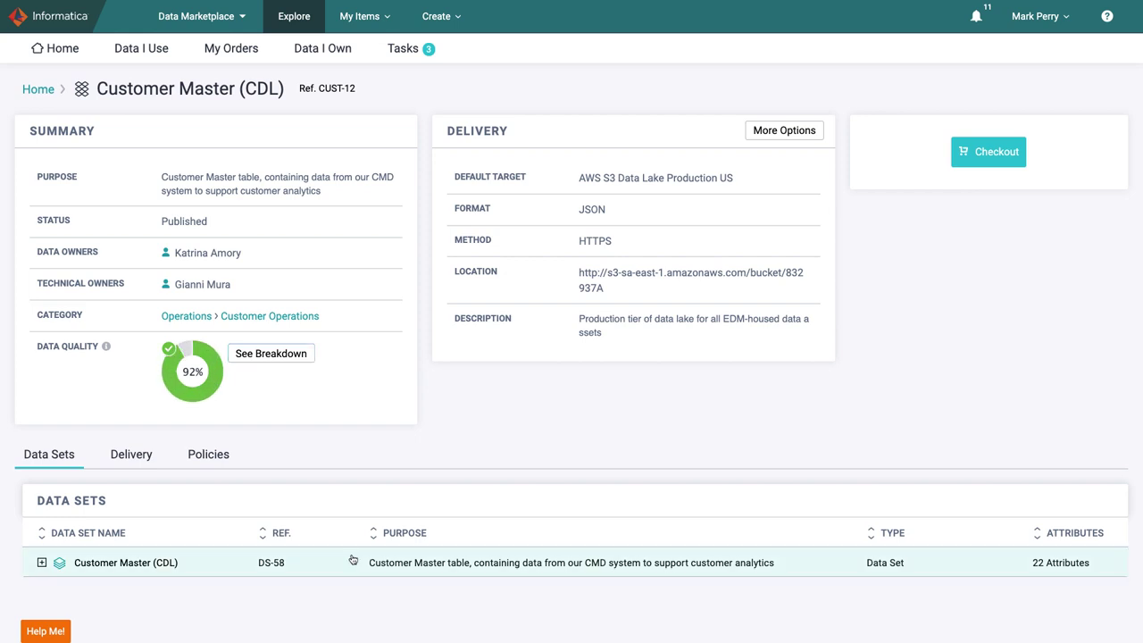
{"action": "left_click", "coordinate": [39, 564]}
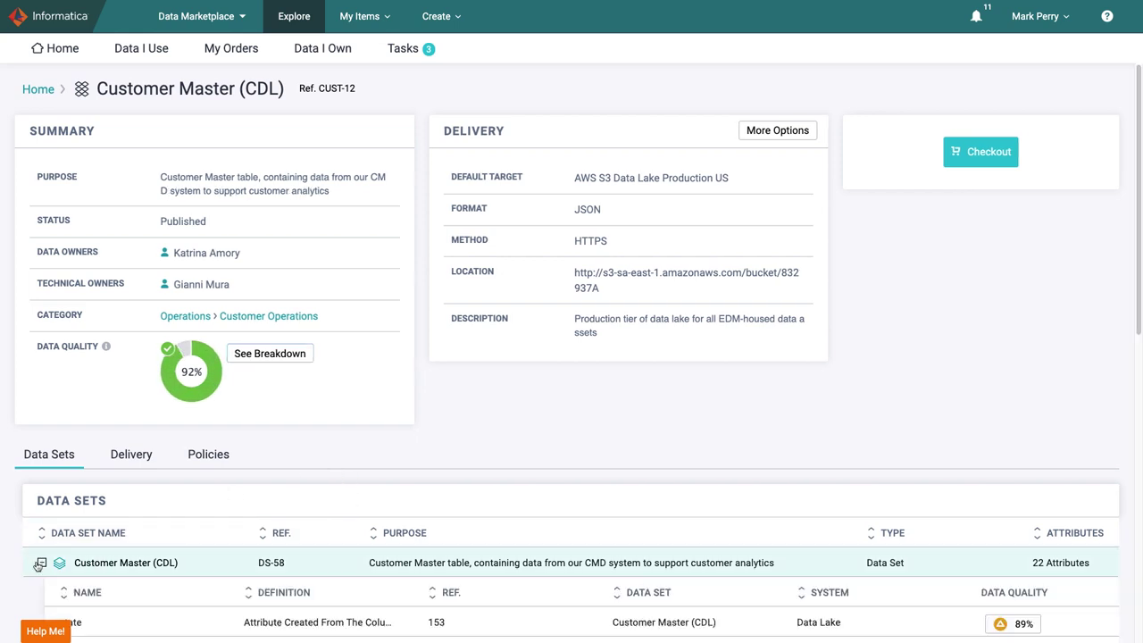
{"action": "scroll", "coordinate": [884, 540], "scroll_direction": "down", "scroll_amount": 1}
{"action": "scroll", "coordinate": [985, 544], "scroll_direction": "down", "scroll_amount": 6}
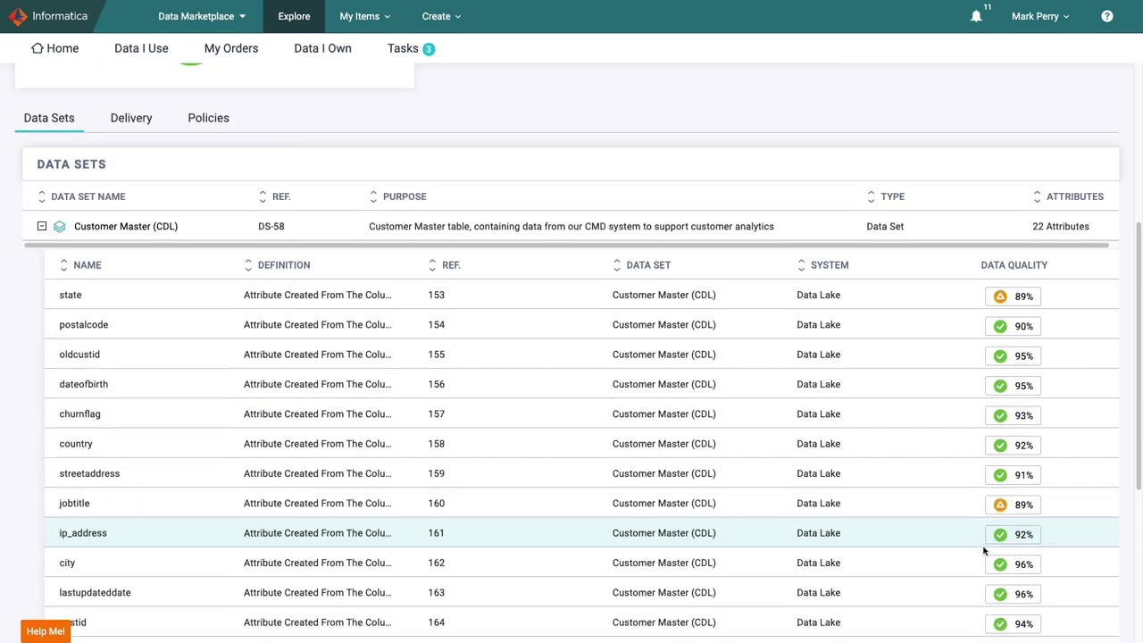
{"action": "scroll", "coordinate": [988, 555], "scroll_direction": "down", "scroll_amount": 1}
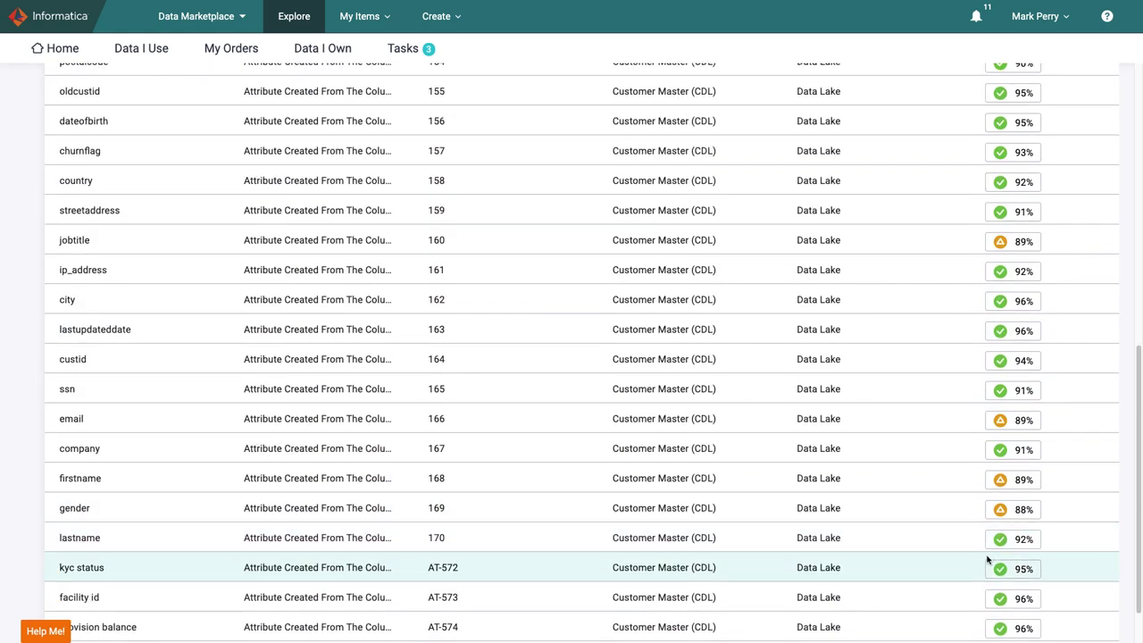
{"action": "scroll", "coordinate": [986, 561], "scroll_direction": "up", "scroll_amount": 8}
{"action": "left_click", "coordinate": [300, 357]}
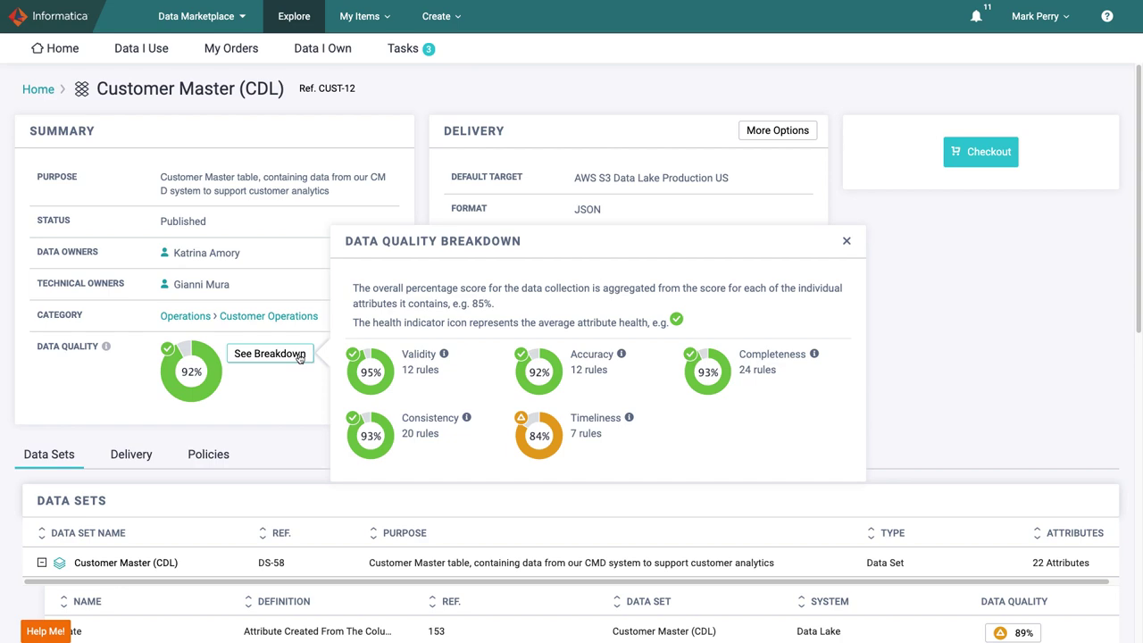
{"action": "left_click", "coordinate": [300, 357]}
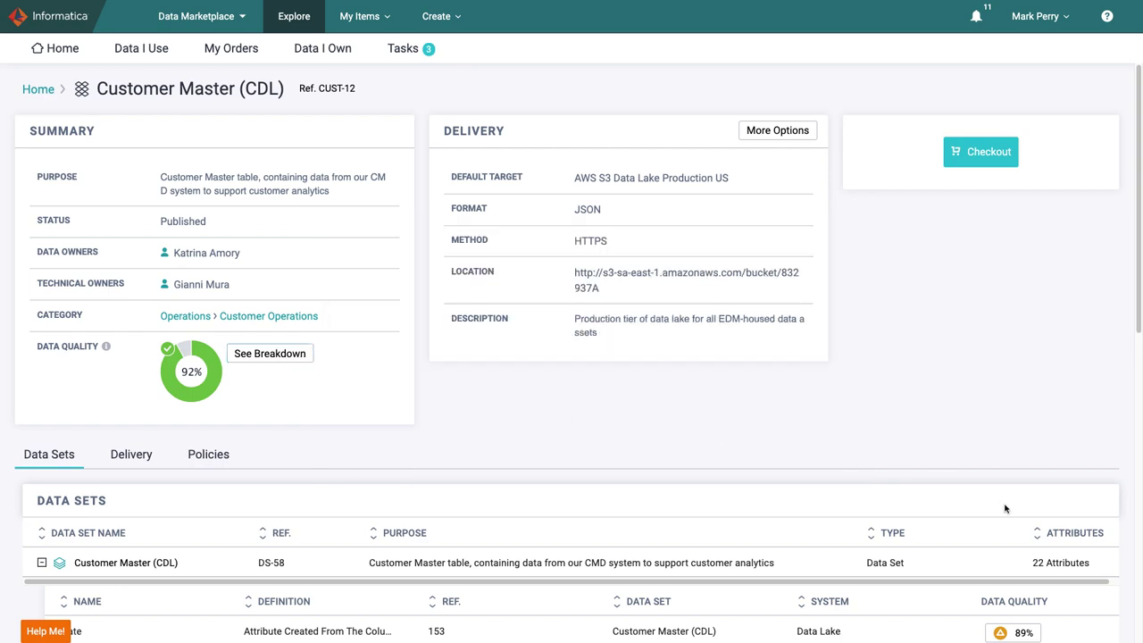
{"action": "scroll", "coordinate": [1006, 510], "scroll_direction": "down", "scroll_amount": 2}
{"action": "scroll", "coordinate": [1074, 511], "scroll_direction": "down", "scroll_amount": 5}
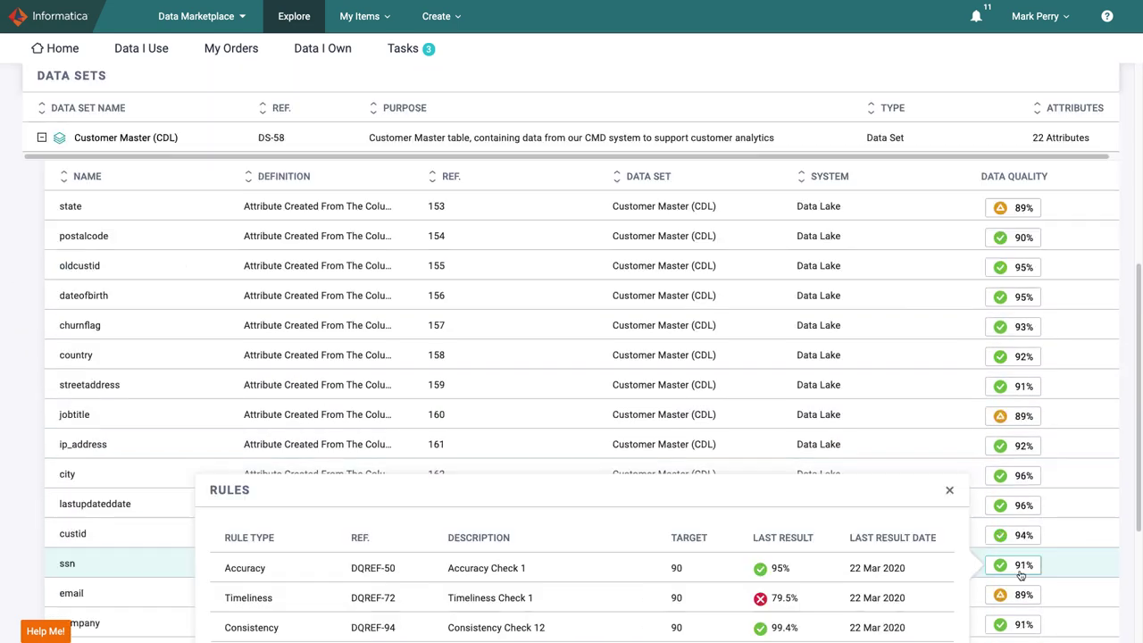
{"action": "mouse_move", "coordinate": [1015, 592]}
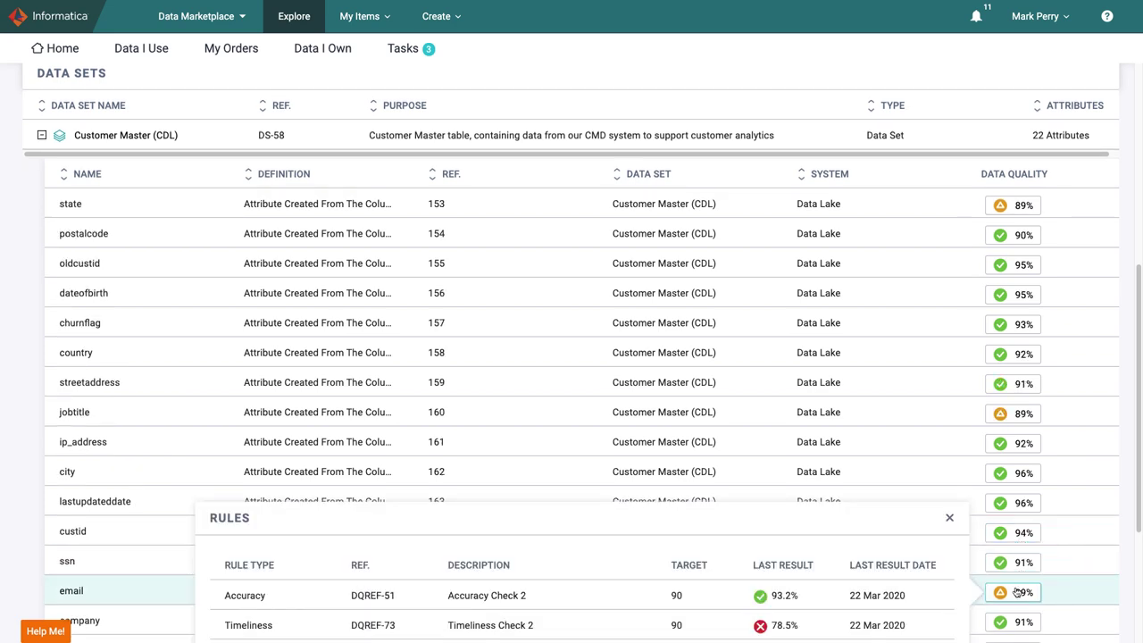
{"action": "scroll", "coordinate": [1016, 592], "scroll_direction": "down", "scroll_amount": 1}
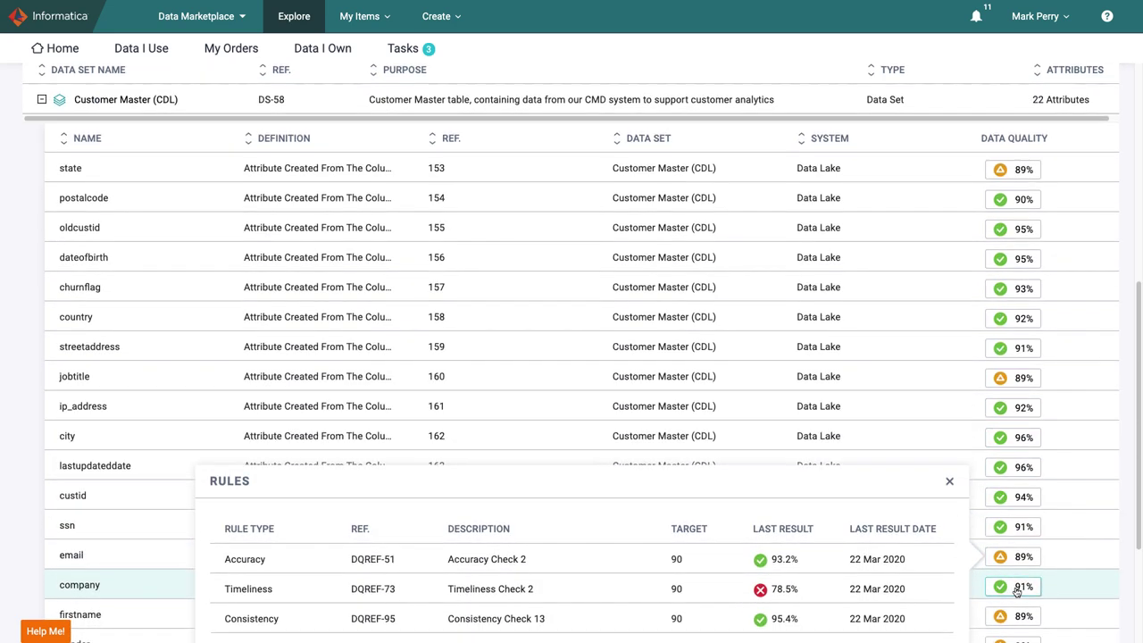
{"action": "scroll", "coordinate": [1129, 528], "scroll_direction": "up", "scroll_amount": 8}
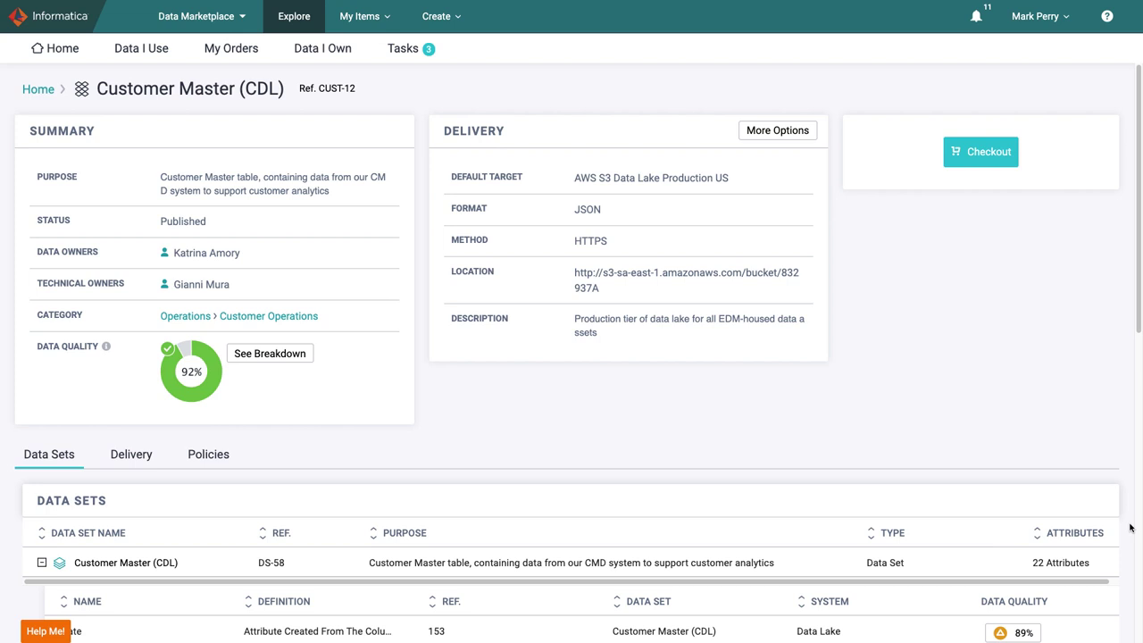
Review Customer Master (CDL)'s delivery options and policies: Consent, GDPR, PII Data, Terms of Use
{"action": "left_click", "coordinate": [136, 457]}
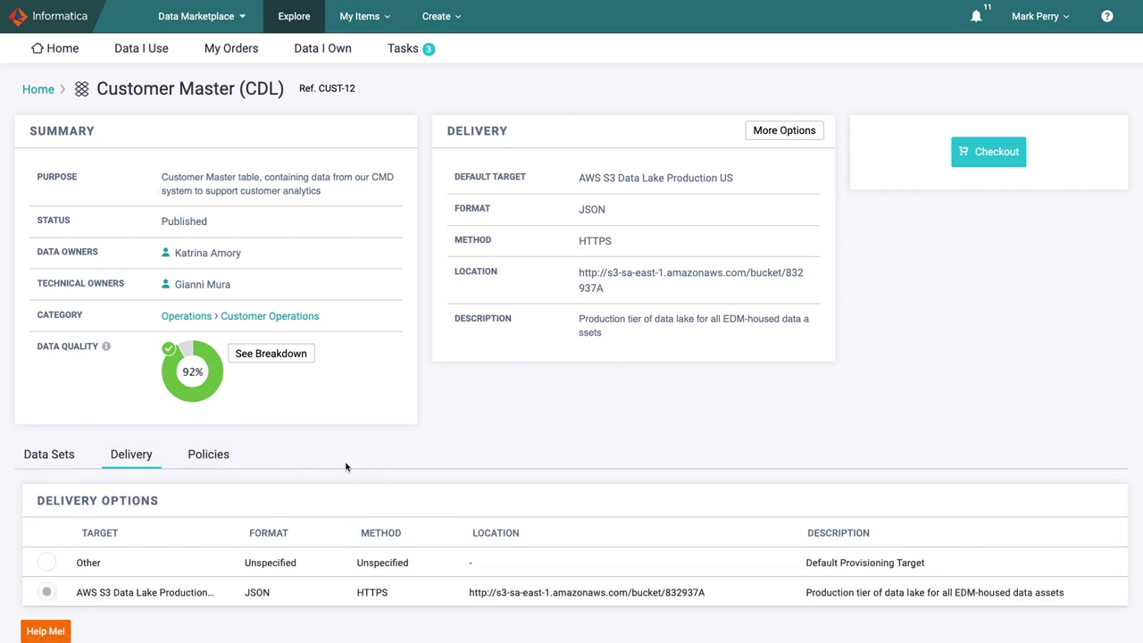
{"action": "left_click", "coordinate": [199, 459]}
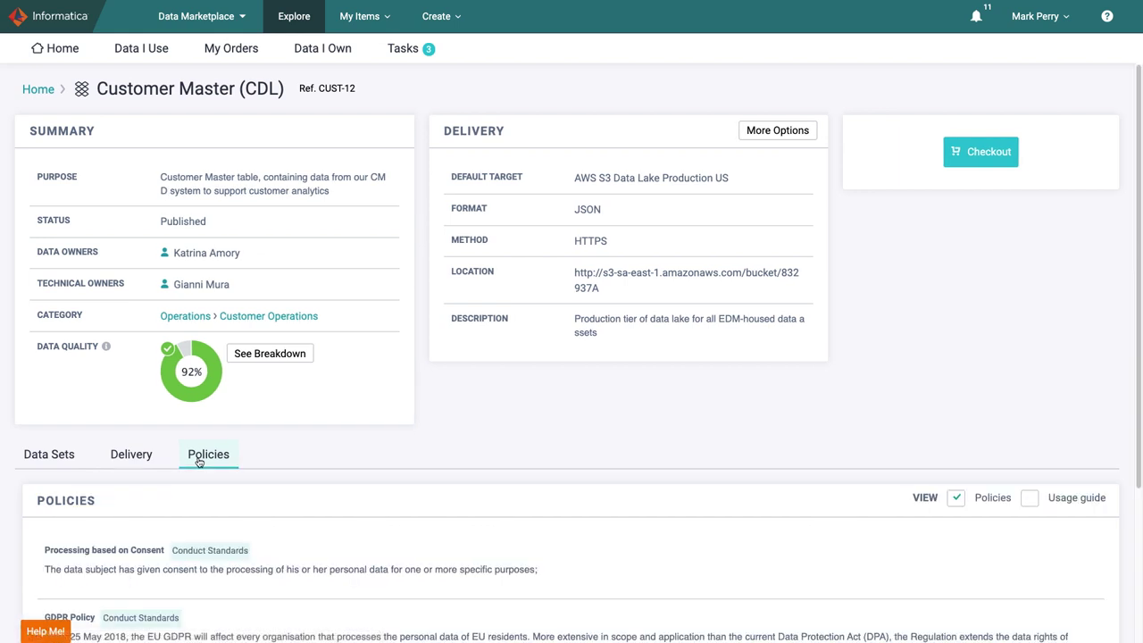
{"action": "scroll", "coordinate": [385, 449], "scroll_direction": "down", "scroll_amount": 2}
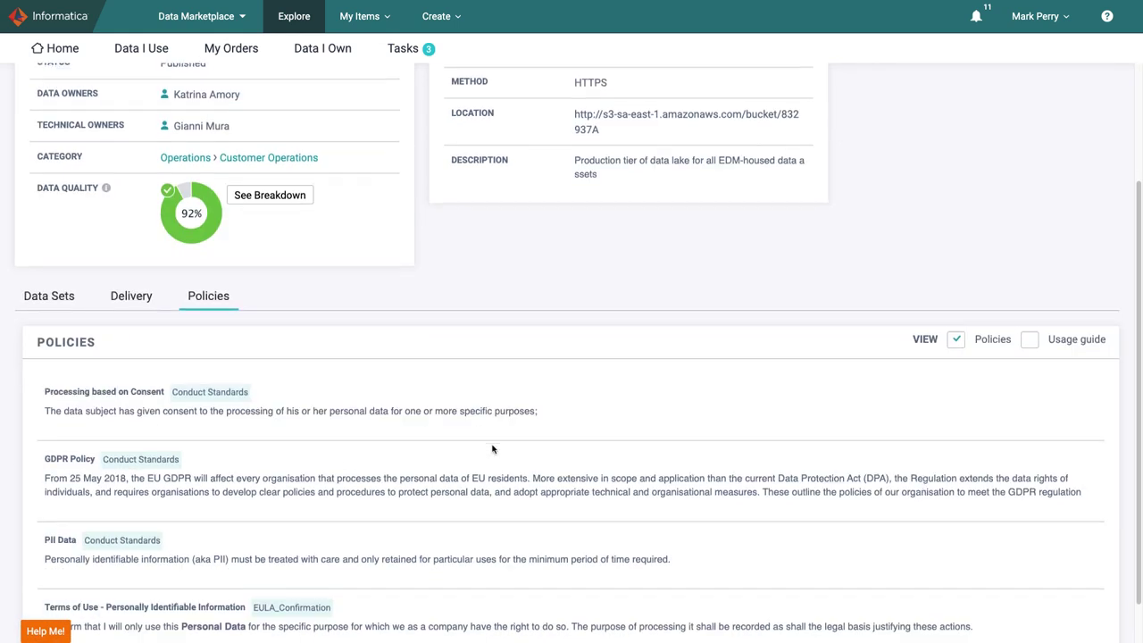
{"action": "scroll", "coordinate": [492, 449], "scroll_direction": "down", "scroll_amount": 1}
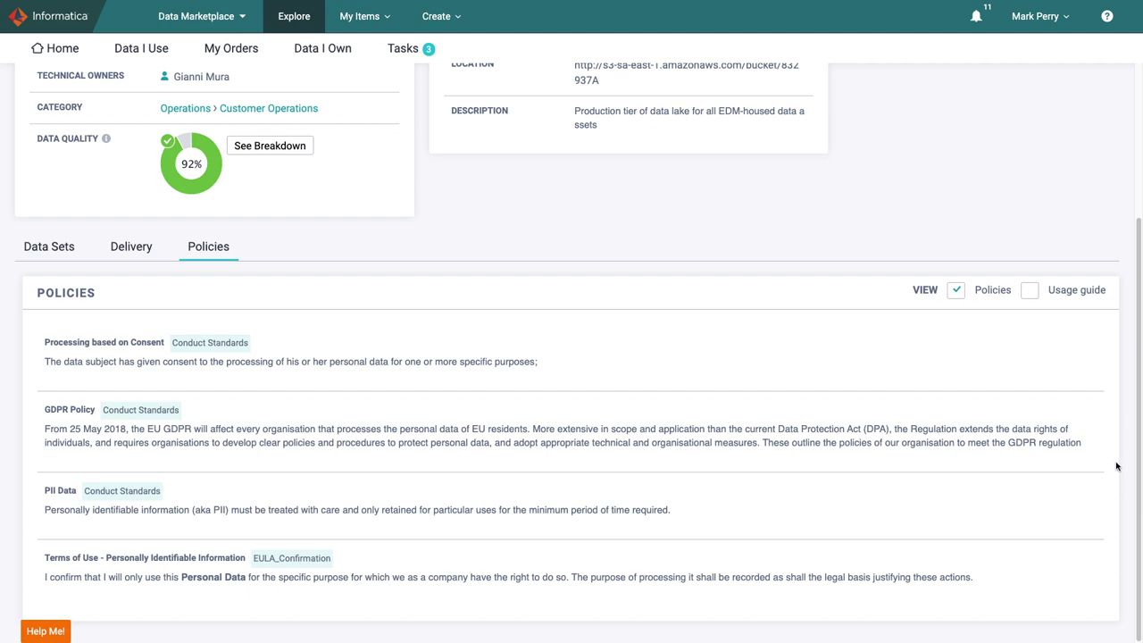
{"action": "scroll", "coordinate": [1116, 460], "scroll_direction": "up", "scroll_amount": 3}
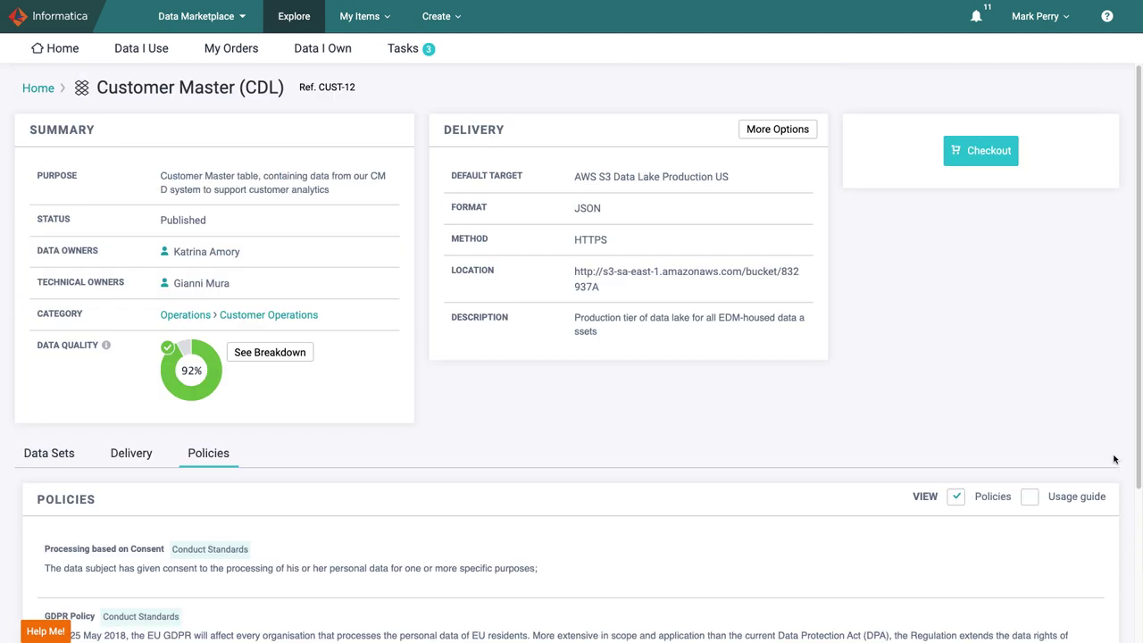
Start the Customer Master (CDL) order with justification 'Analytics purposes' and AWS S3 delivery
{"action": "left_click", "coordinate": [983, 152]}
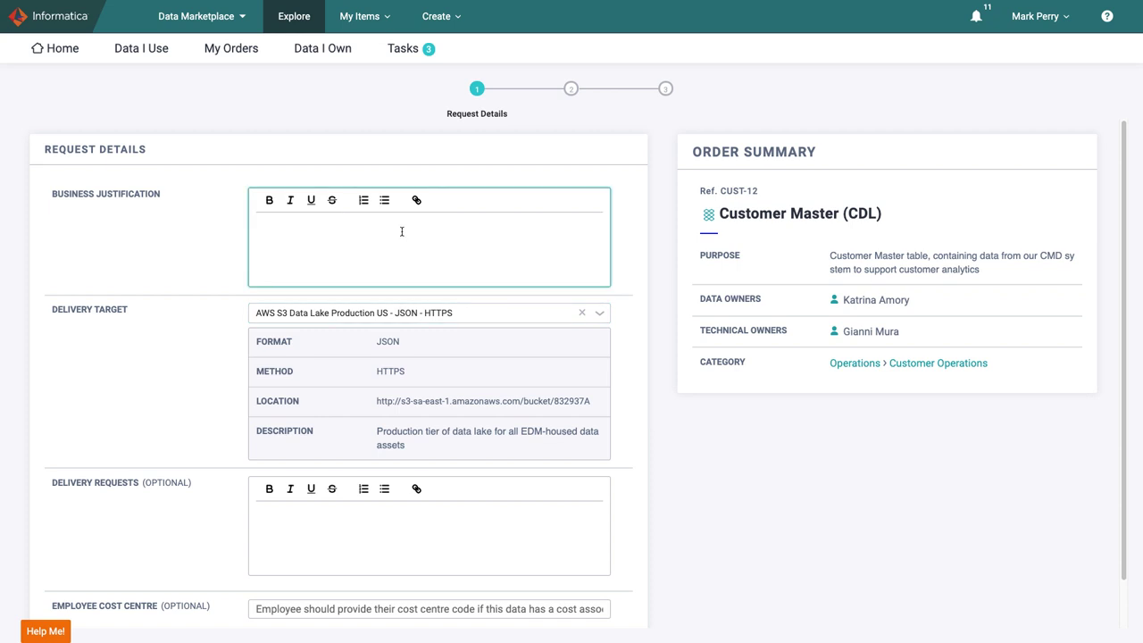
{"action": "type", "text": "Analytics purposes"}
{"action": "left_click", "coordinate": [602, 313]}
{"action": "left_click", "coordinate": [602, 313]}
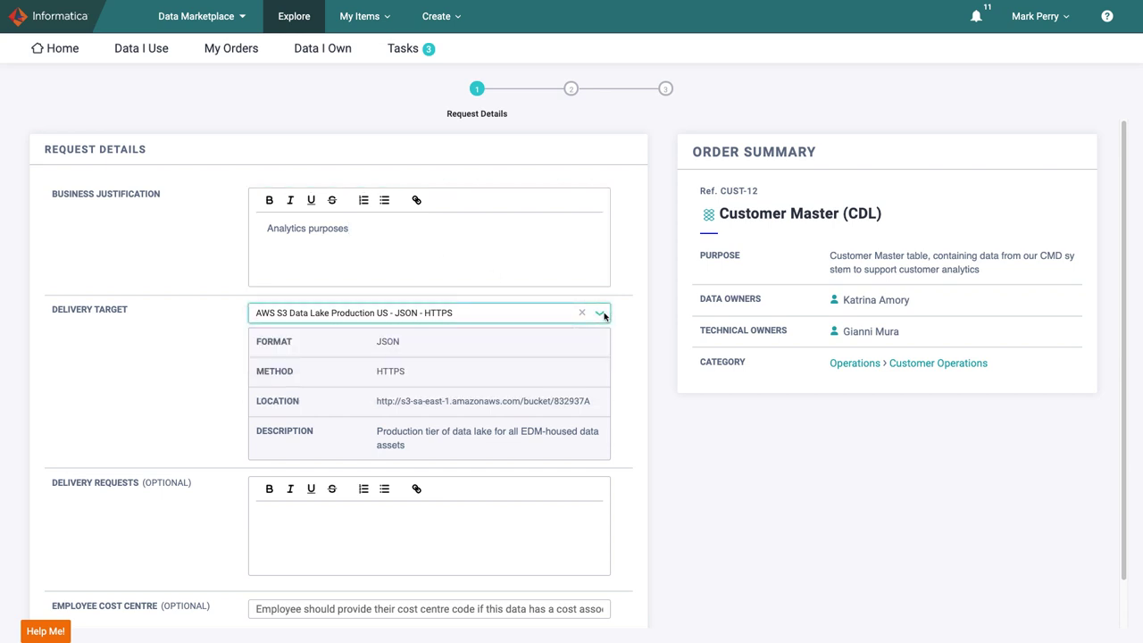
{"action": "left_click", "coordinate": [587, 493]}
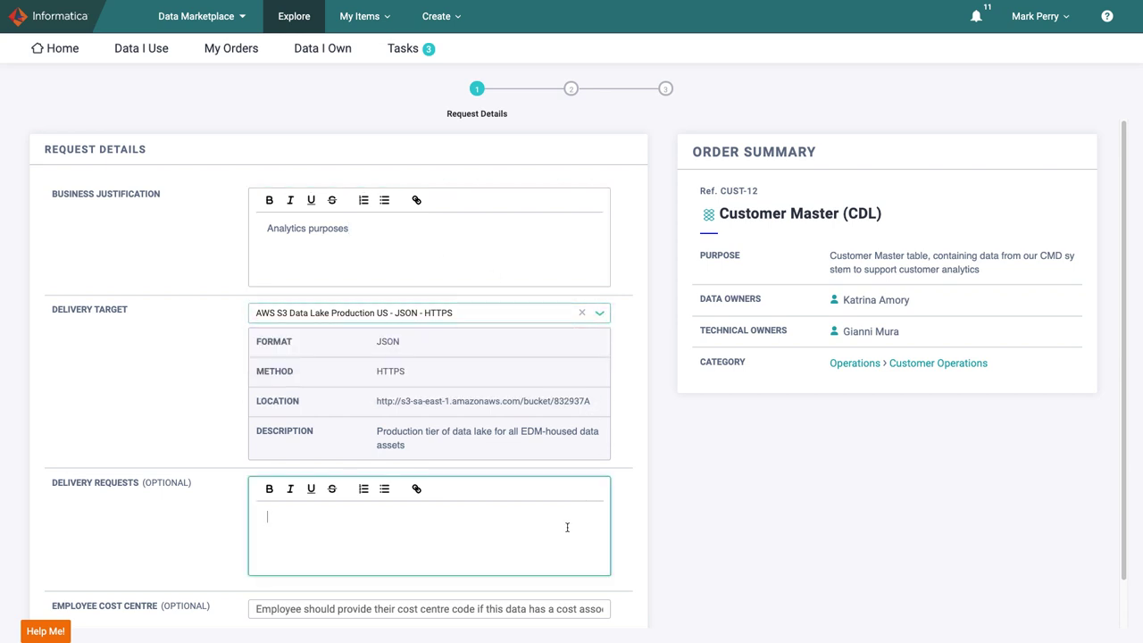
{"action": "scroll", "coordinate": [566, 526], "scroll_direction": "down", "scroll_amount": 1}
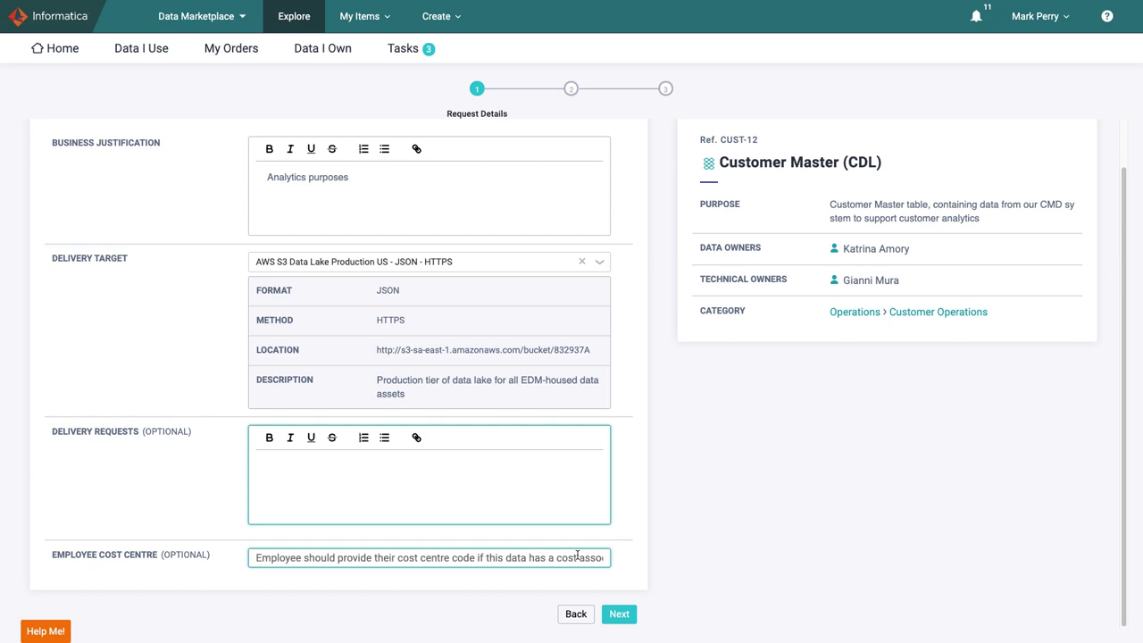
Accept the personal data terms of use and submit the order
{"action": "left_click", "coordinate": [616, 614]}
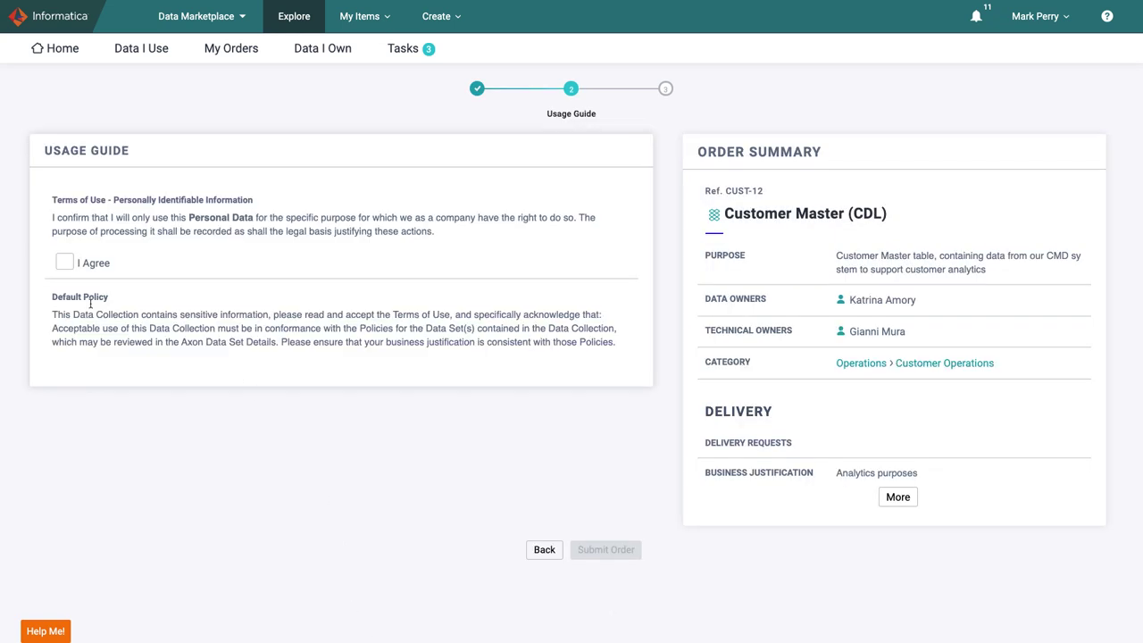
{"action": "left_click", "coordinate": [65, 264]}
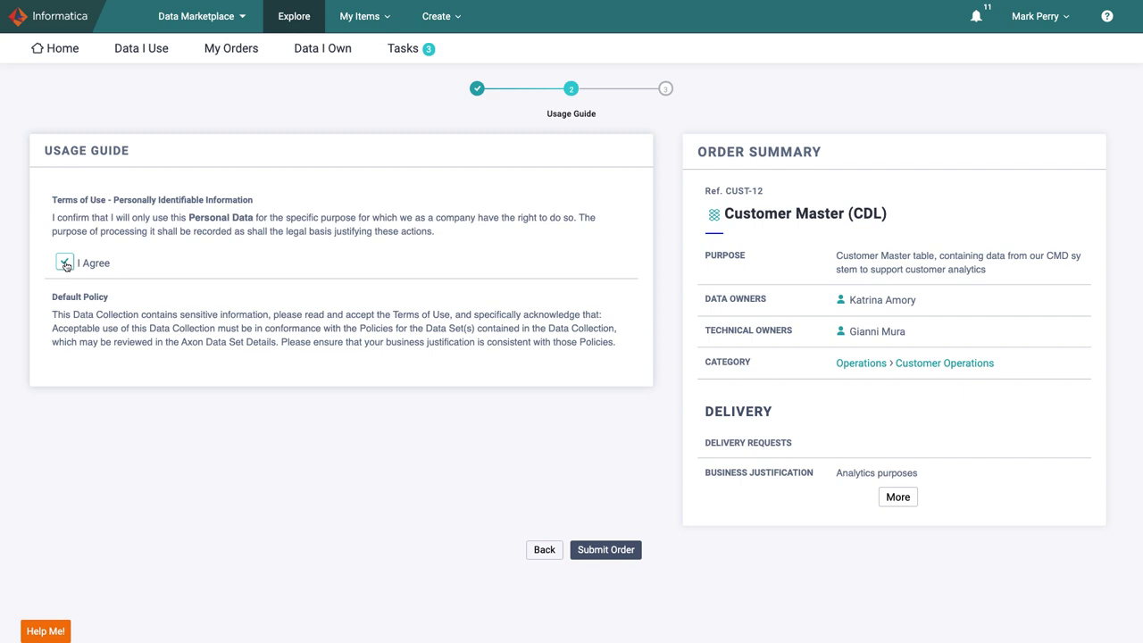
{"action": "left_click", "coordinate": [605, 550]}
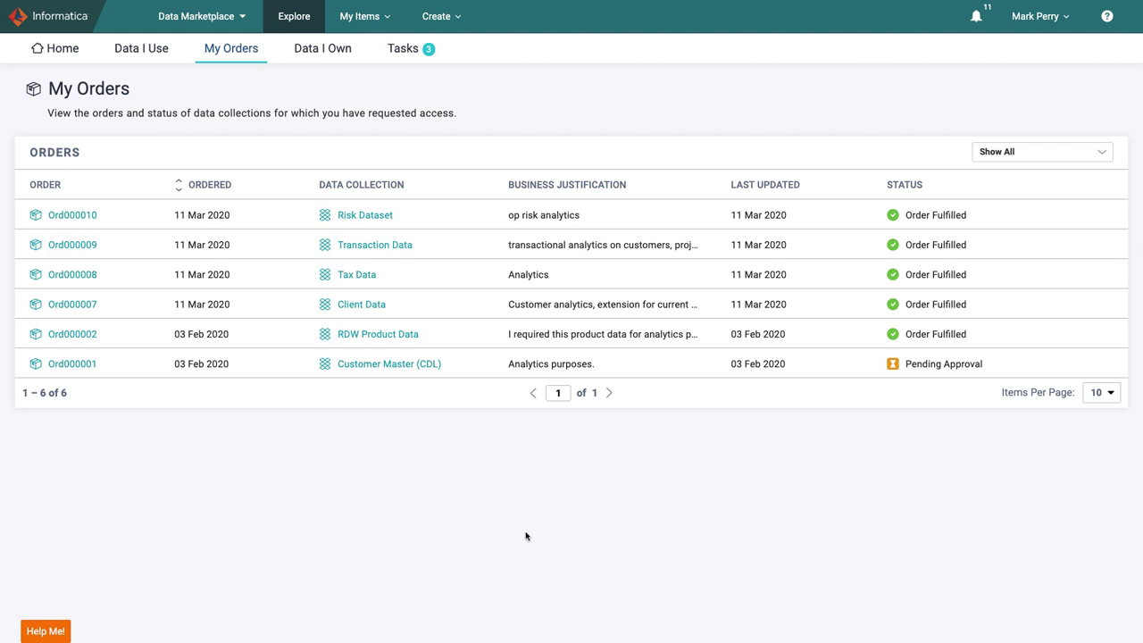
Filter My Orders to Pending Approval to confirm the new order, then to Order Fulfilled
{"action": "left_click", "coordinate": [1108, 154]}
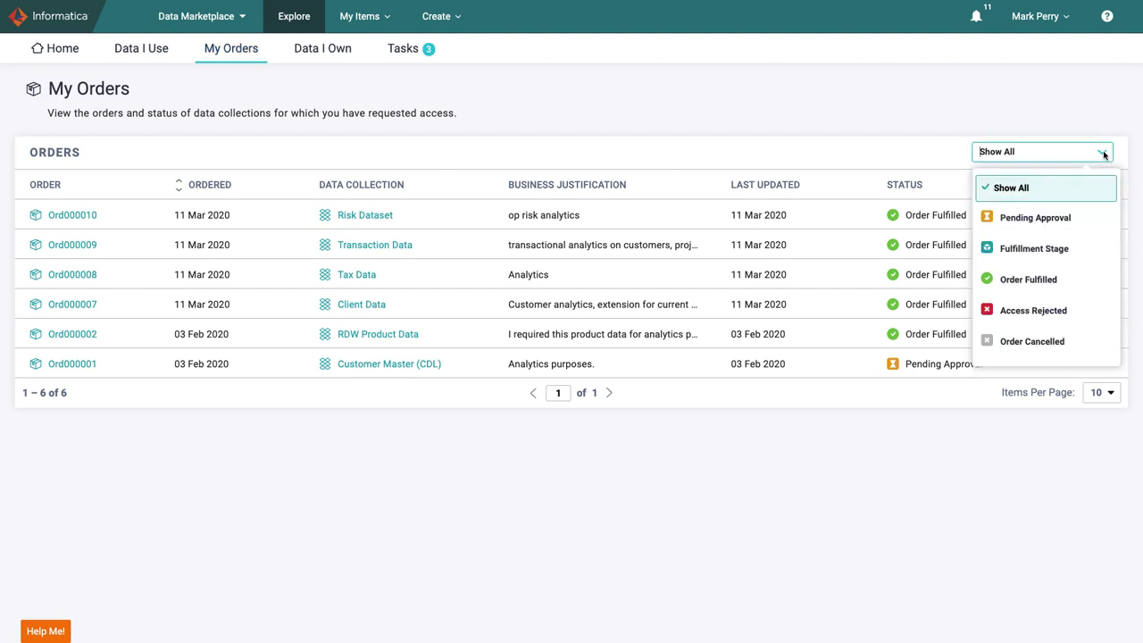
{"action": "left_click", "coordinate": [1088, 222]}
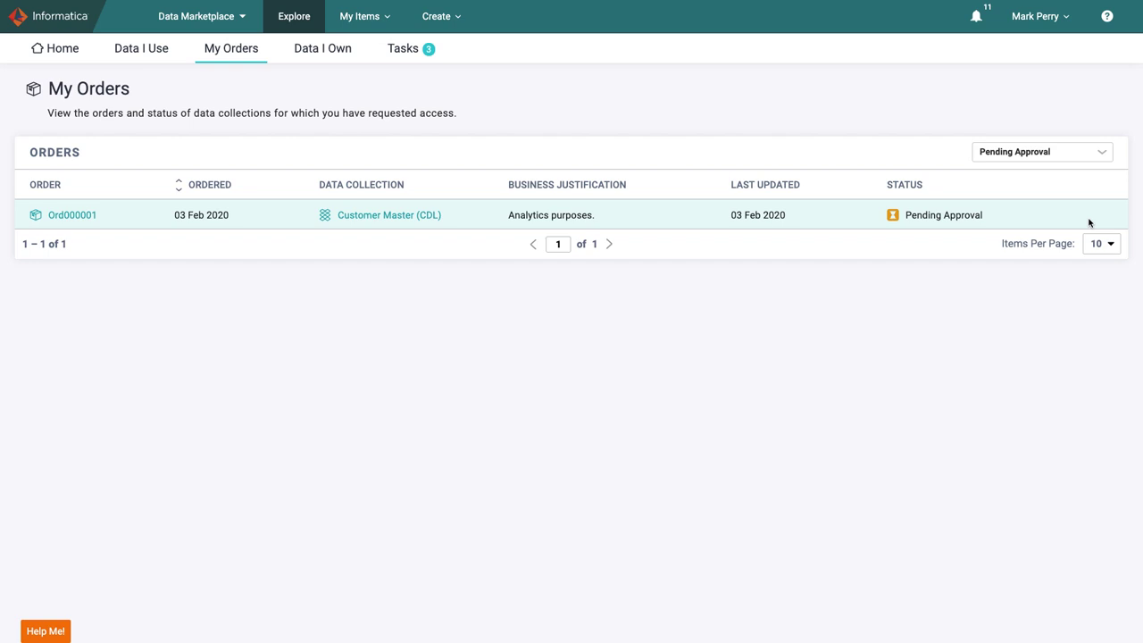
{"action": "left_click", "coordinate": [1081, 159]}
{"action": "left_click", "coordinate": [1061, 295]}
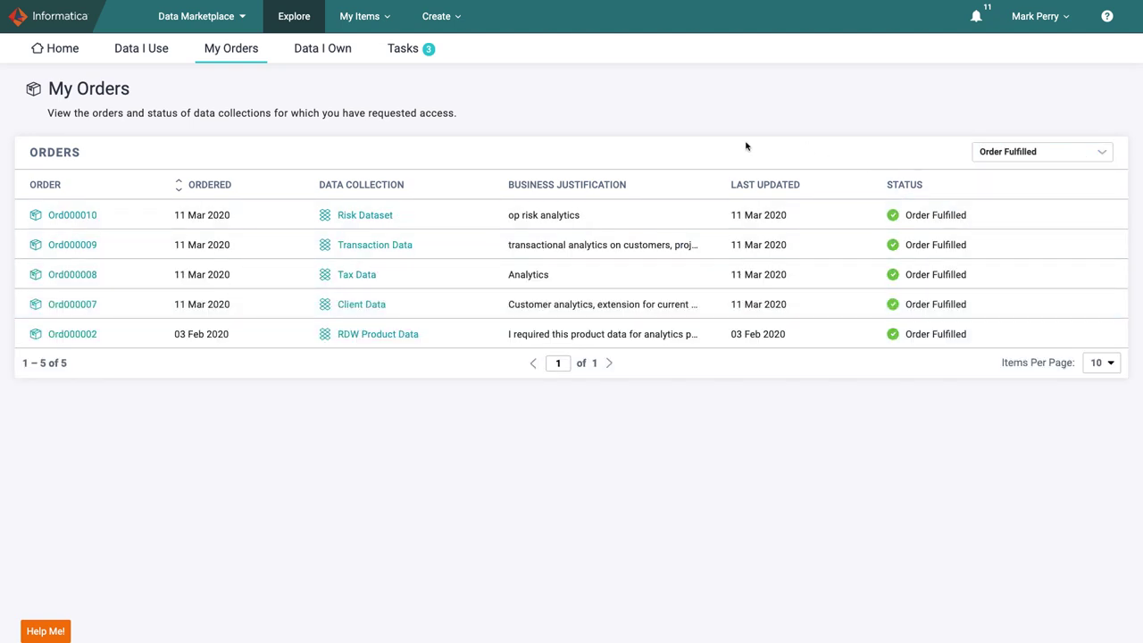
Go to Data I Use to list the 5 provisioned collections with their access IDs
{"action": "left_click", "coordinate": [145, 54]}
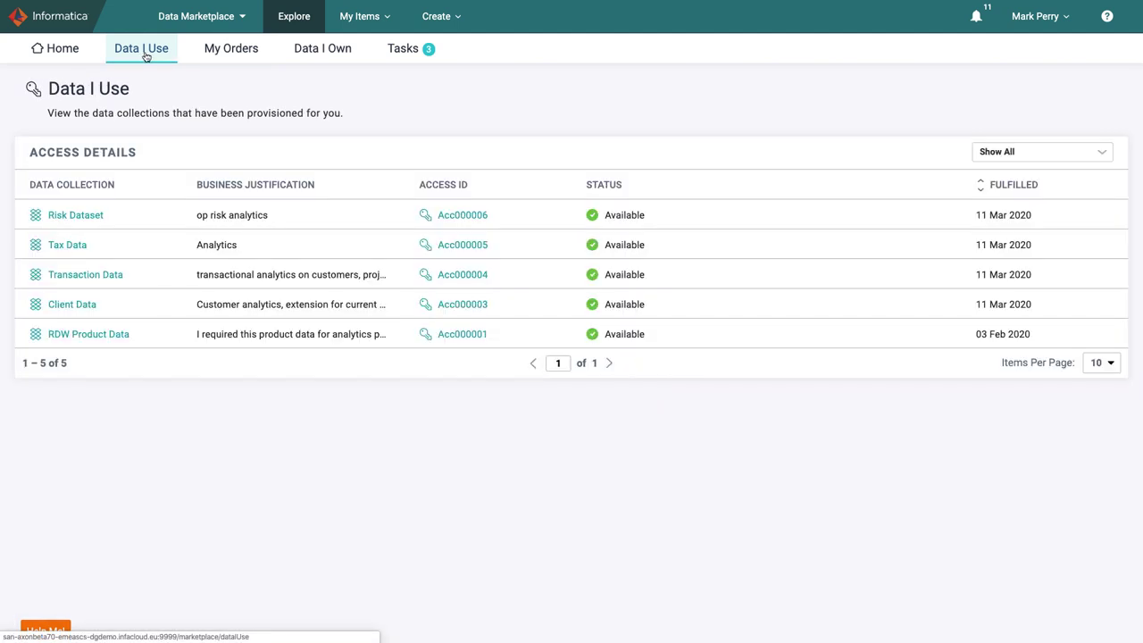